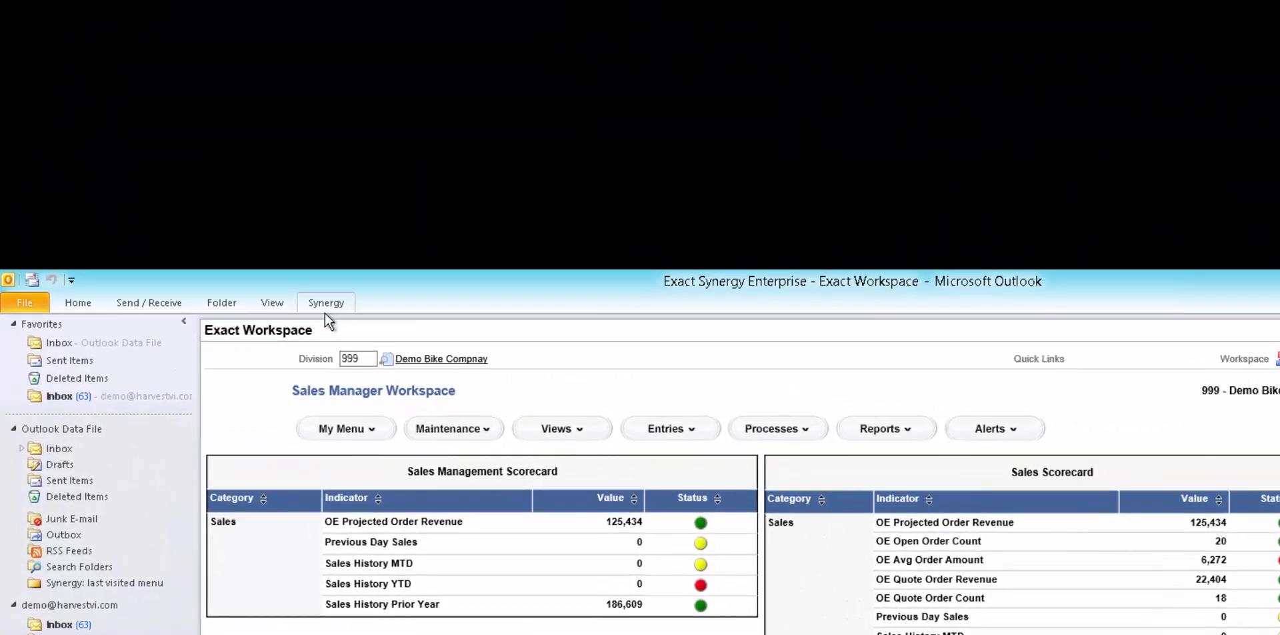
- Switch from Outlook's Synergy ribbon to the full Exact Synergy Sales Manager Workspace for Demo Bike Company
left_click(326, 304)
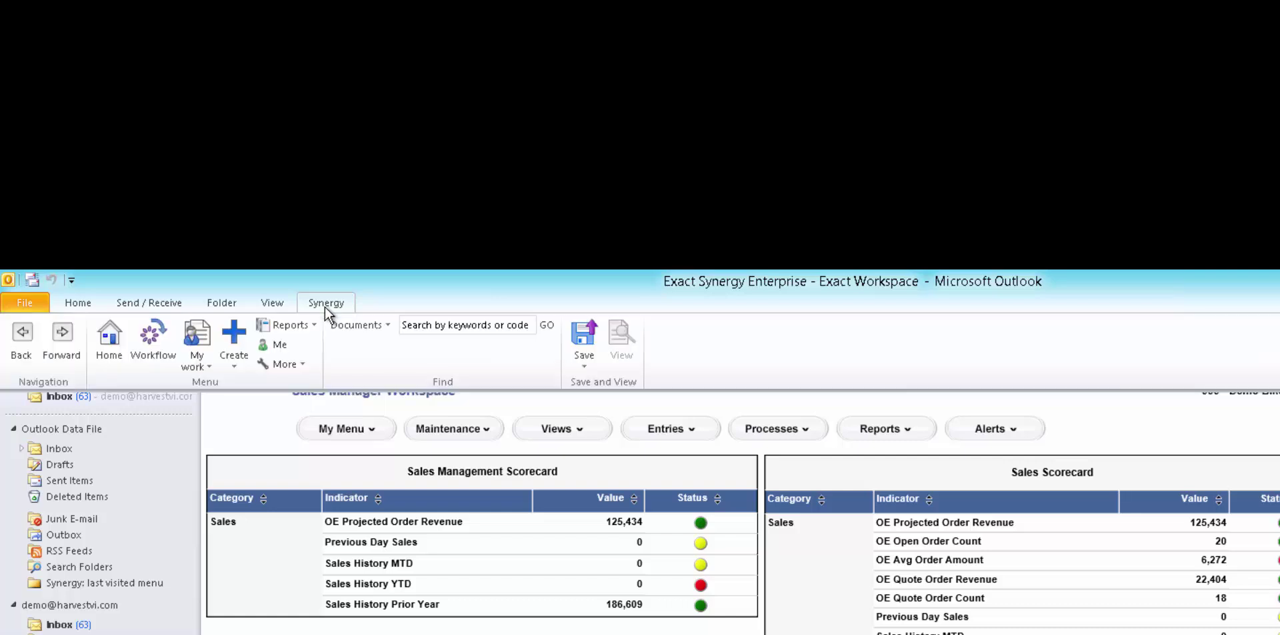
left_click(209, 366)
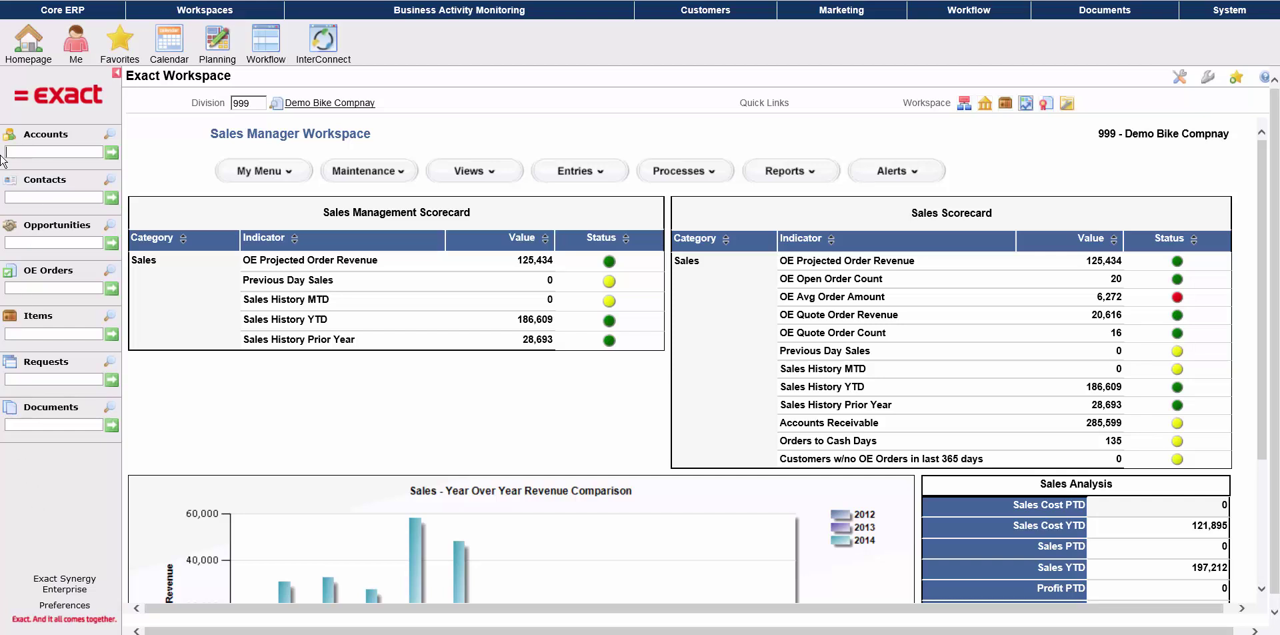
- Search Accounts for 'outdoor', then search Contacts by the VP's first name to open their card
type("outdoor")
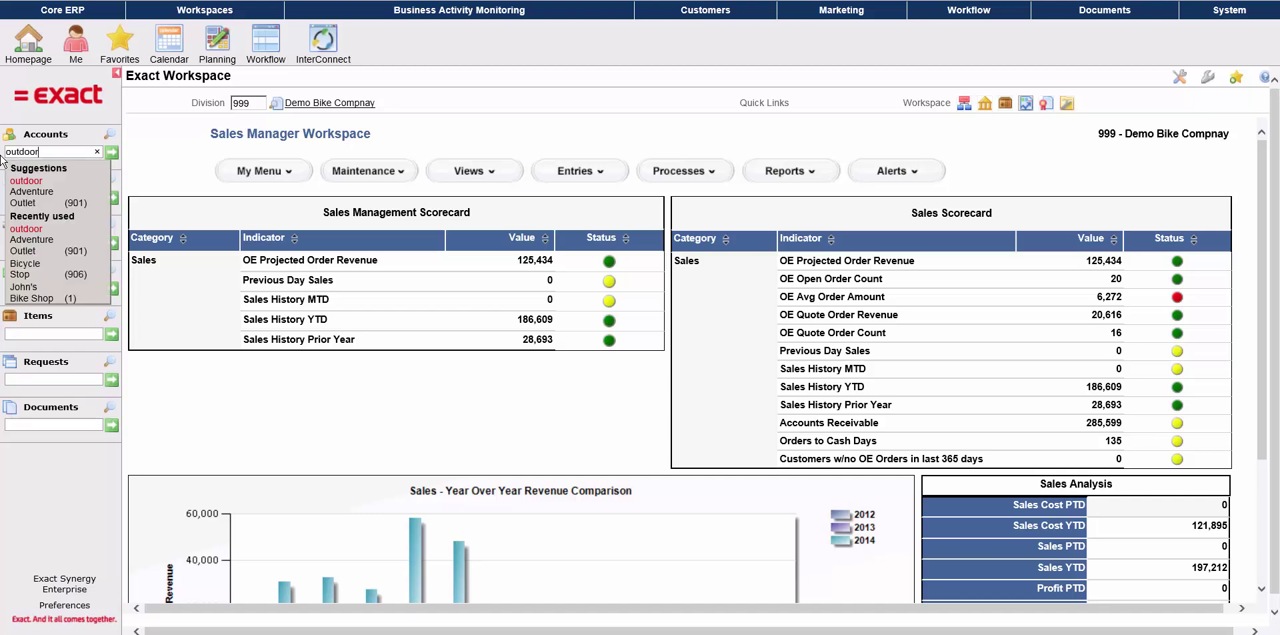
key("Return")
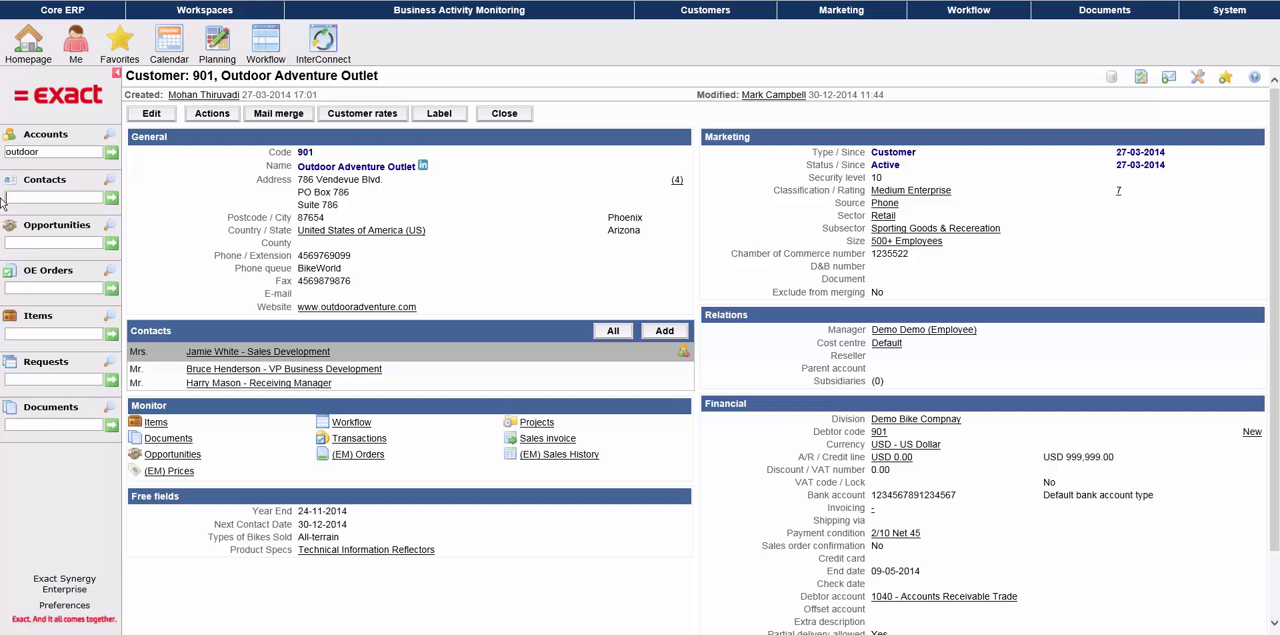
type("bruce")
key("Return")
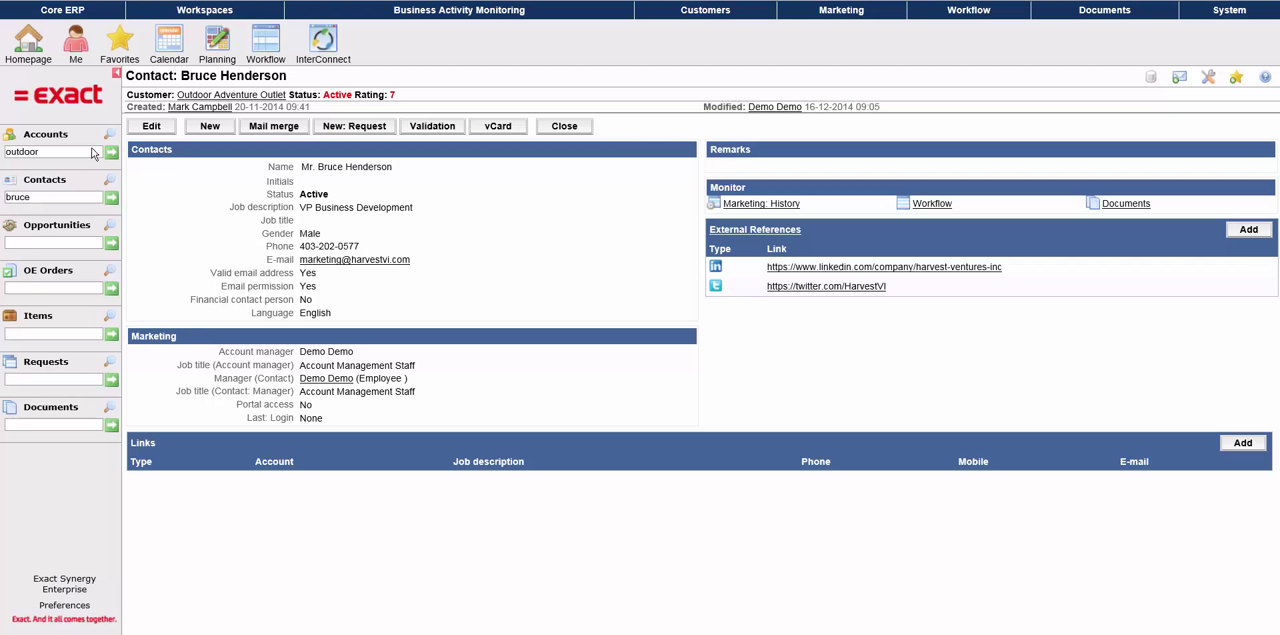
- Show External References on the Outdoor Adventure Outlet card and list its four Phoenix addresses
left_click(186, 95)
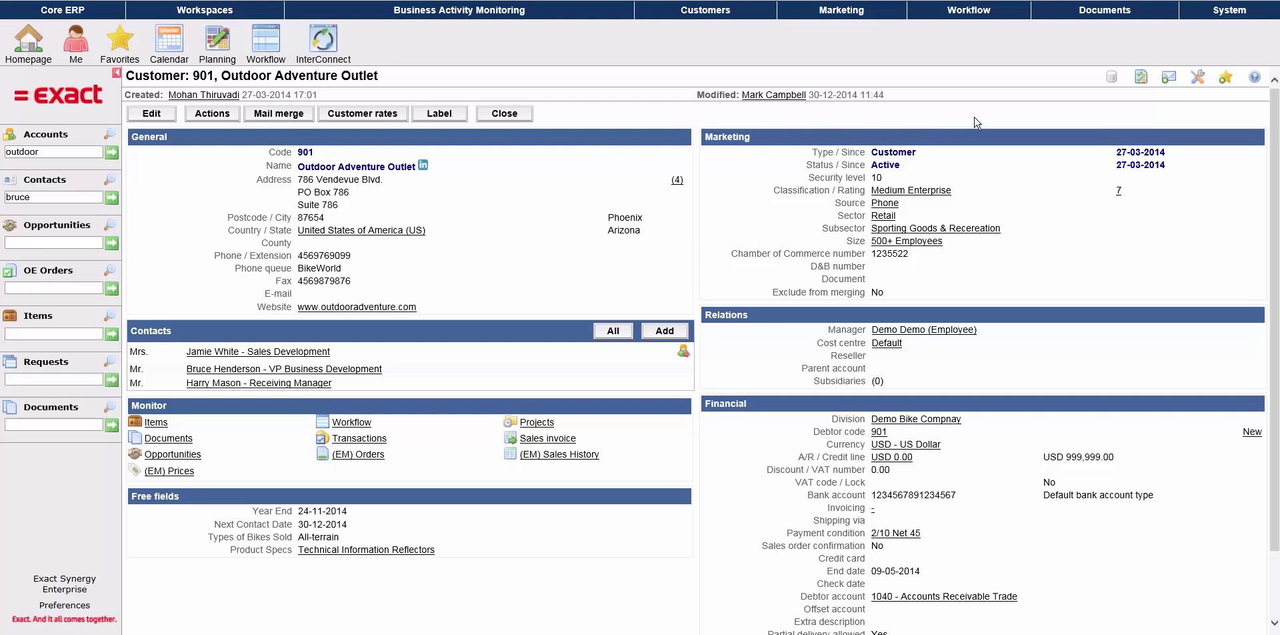
left_click(1198, 78)
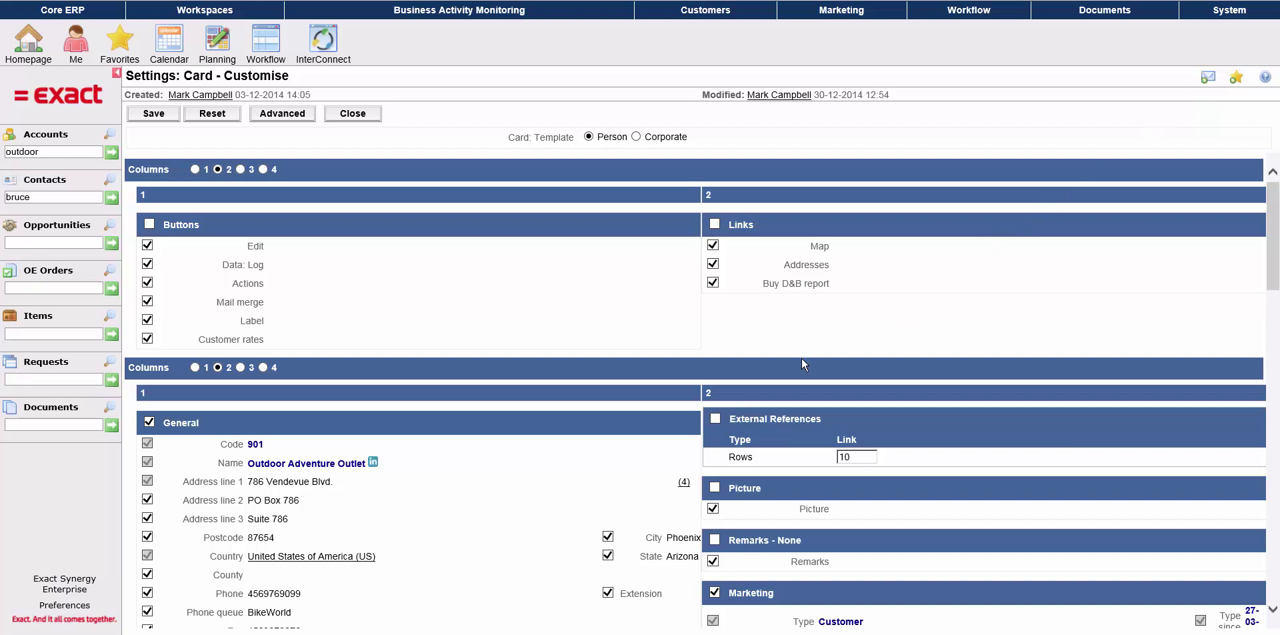
left_click(151, 115)
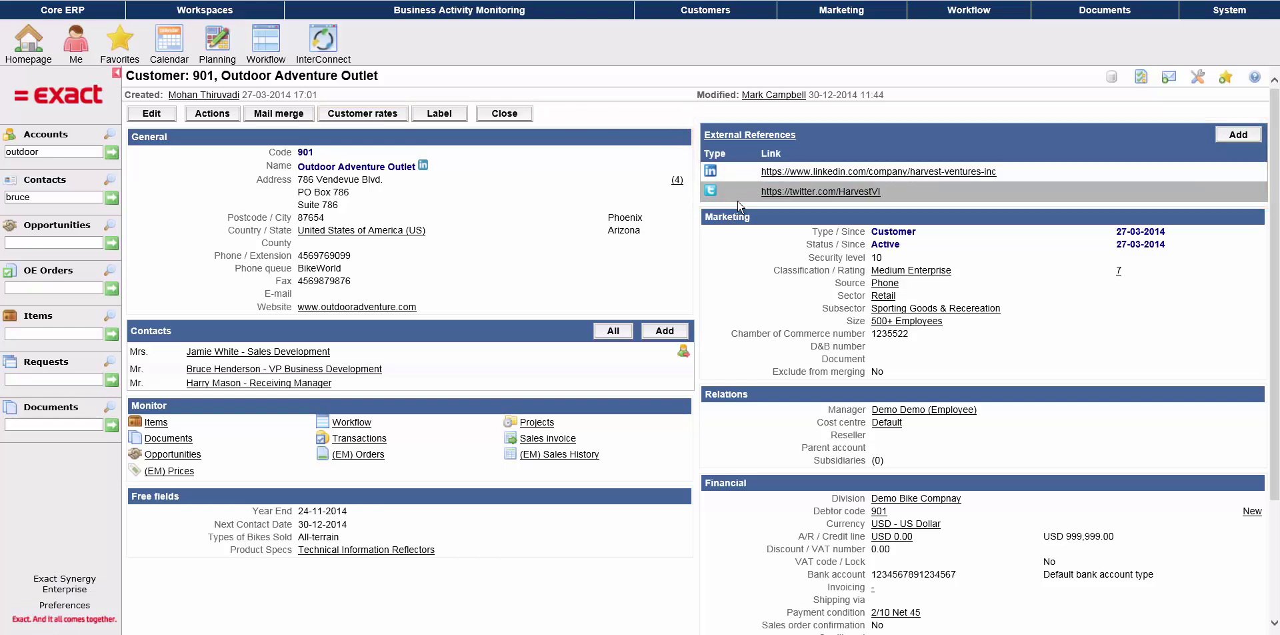
left_click(677, 183)
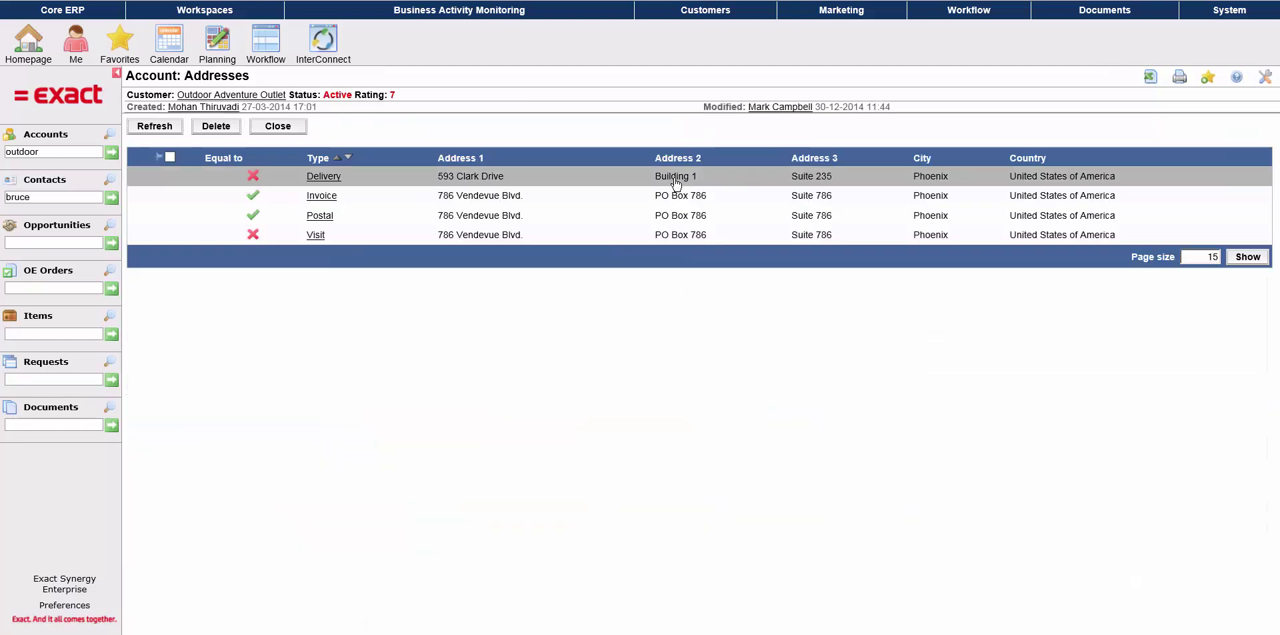
- From the customer card's contact list, open the VP Business Development contact's card
left_click(677, 237)
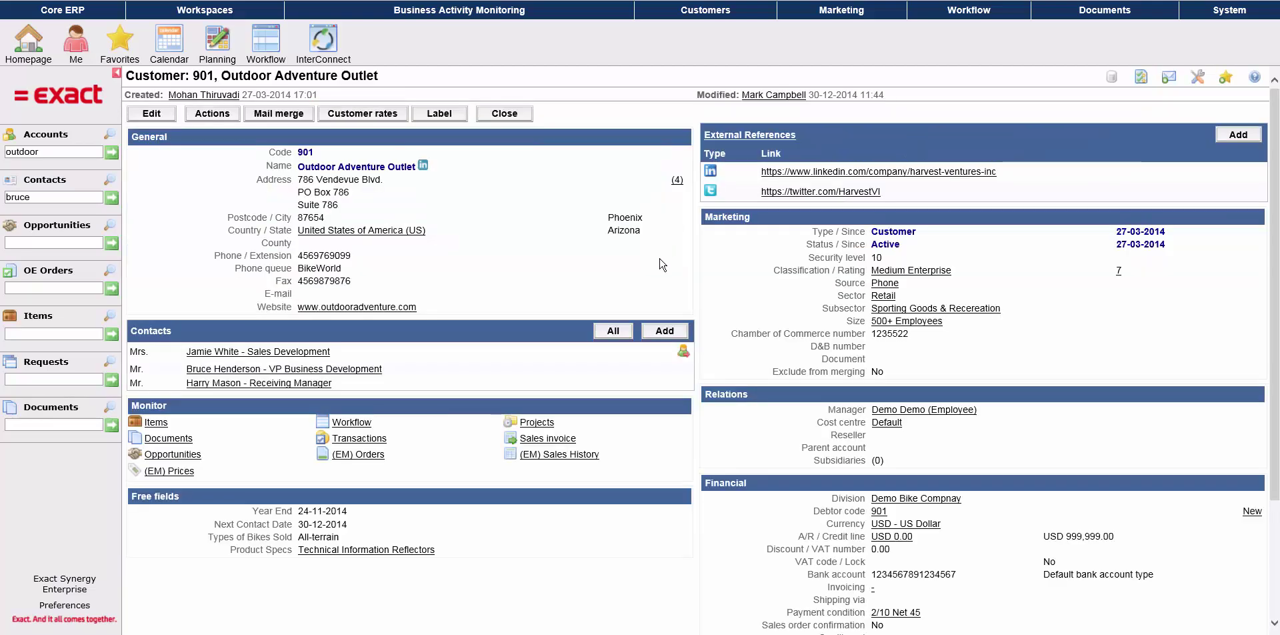
left_click(614, 330)
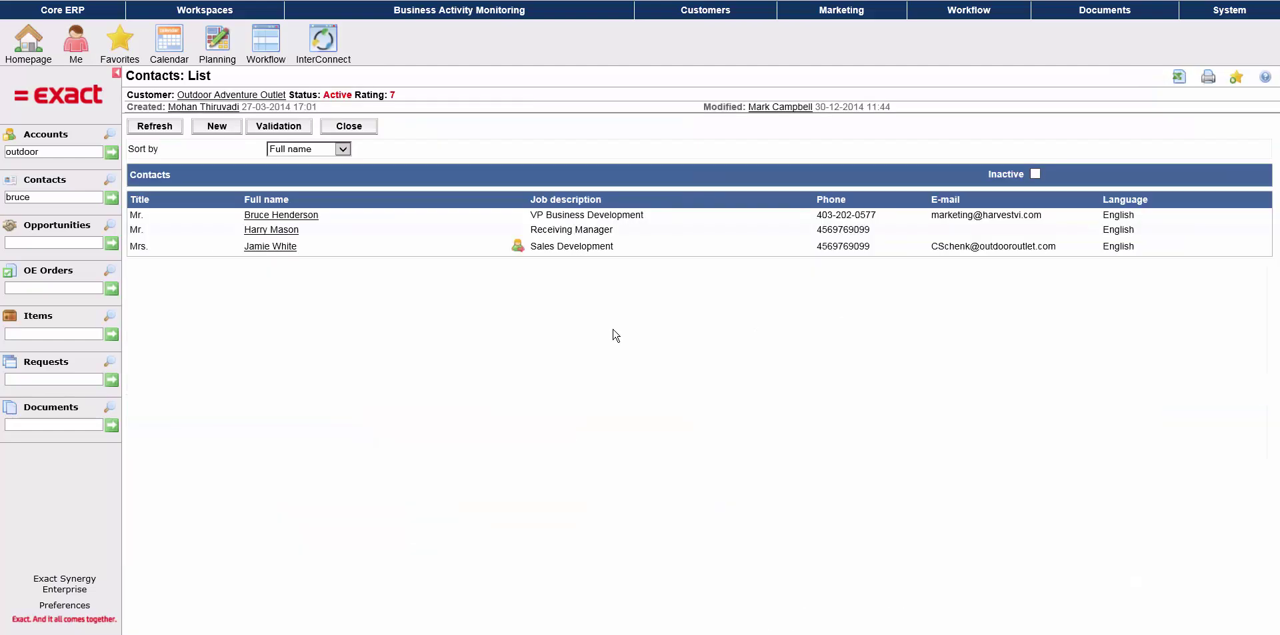
left_click(305, 216)
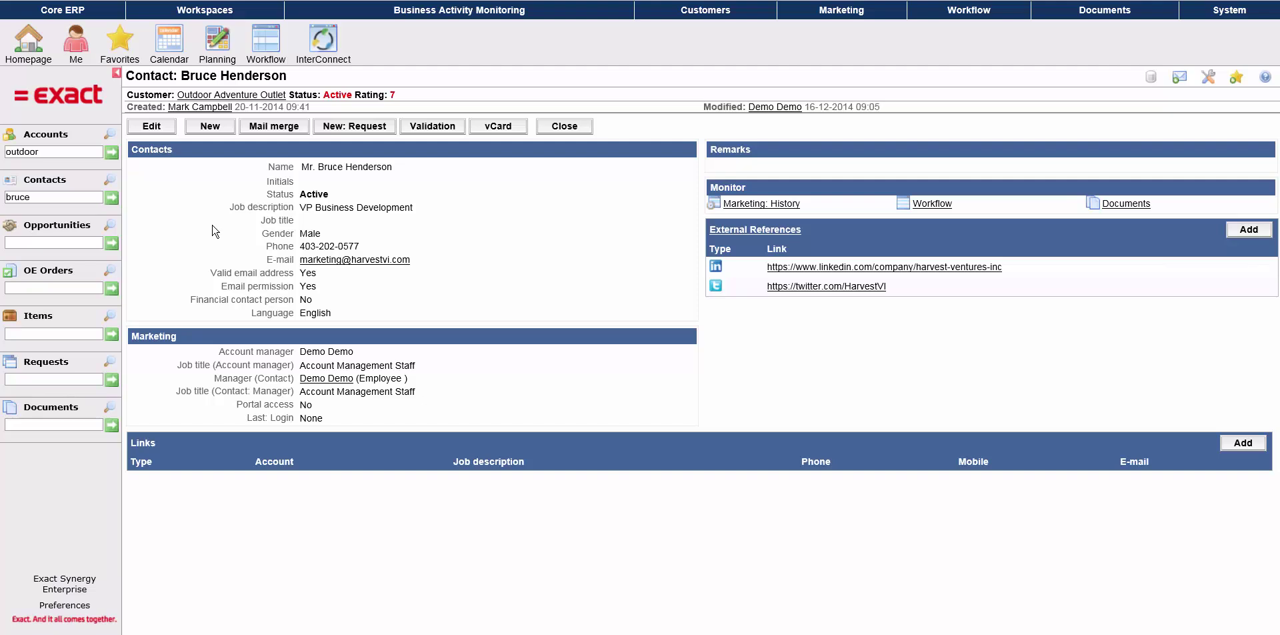
- Mail-merge a saved thank-you letter for this contact, preview it, then return to the account
left_click(278, 128)
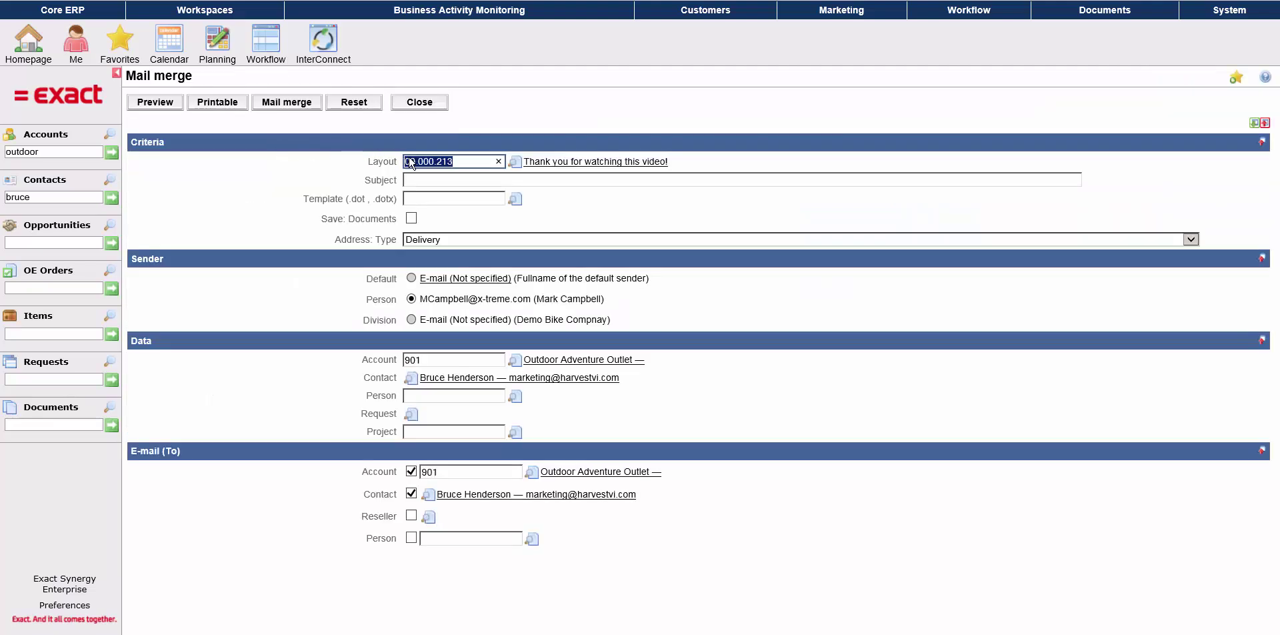
left_click(412, 219)
left_click(217, 102)
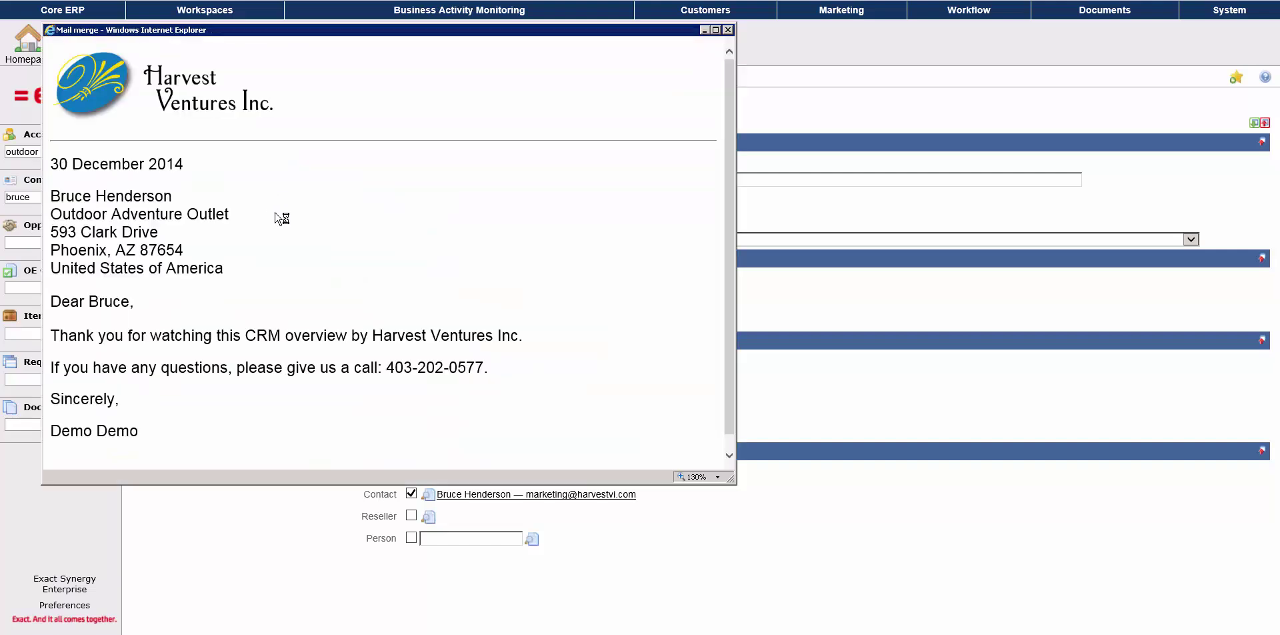
left_click(270, 294)
left_click(727, 30)
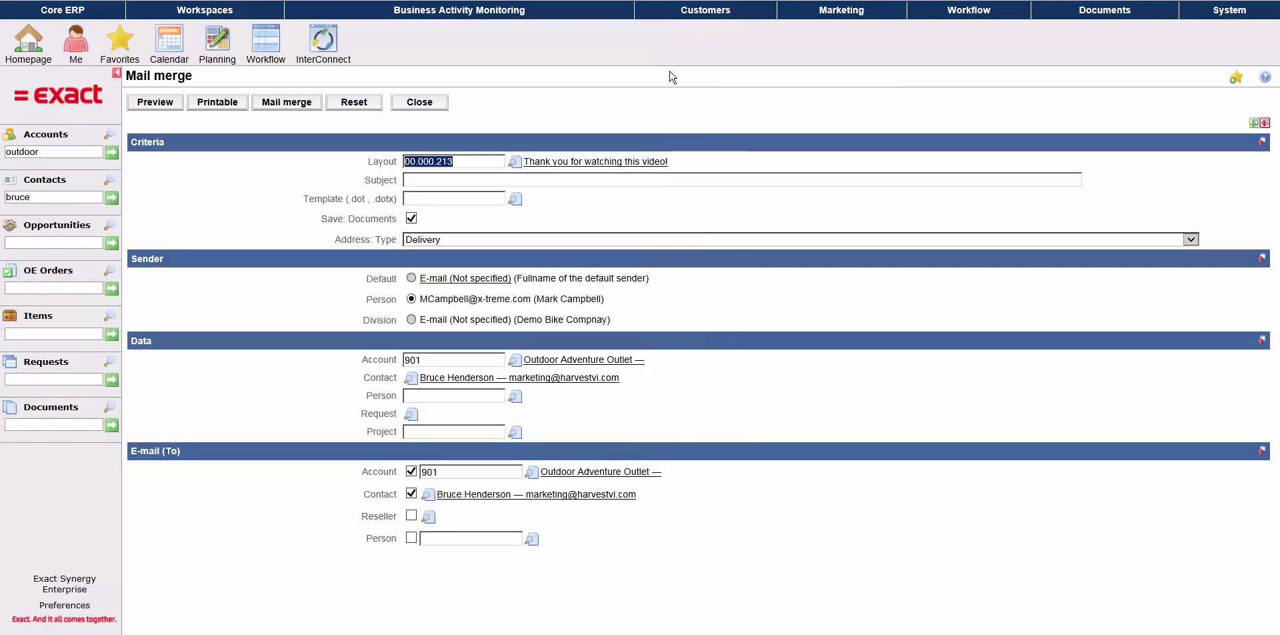
left_click(610, 361)
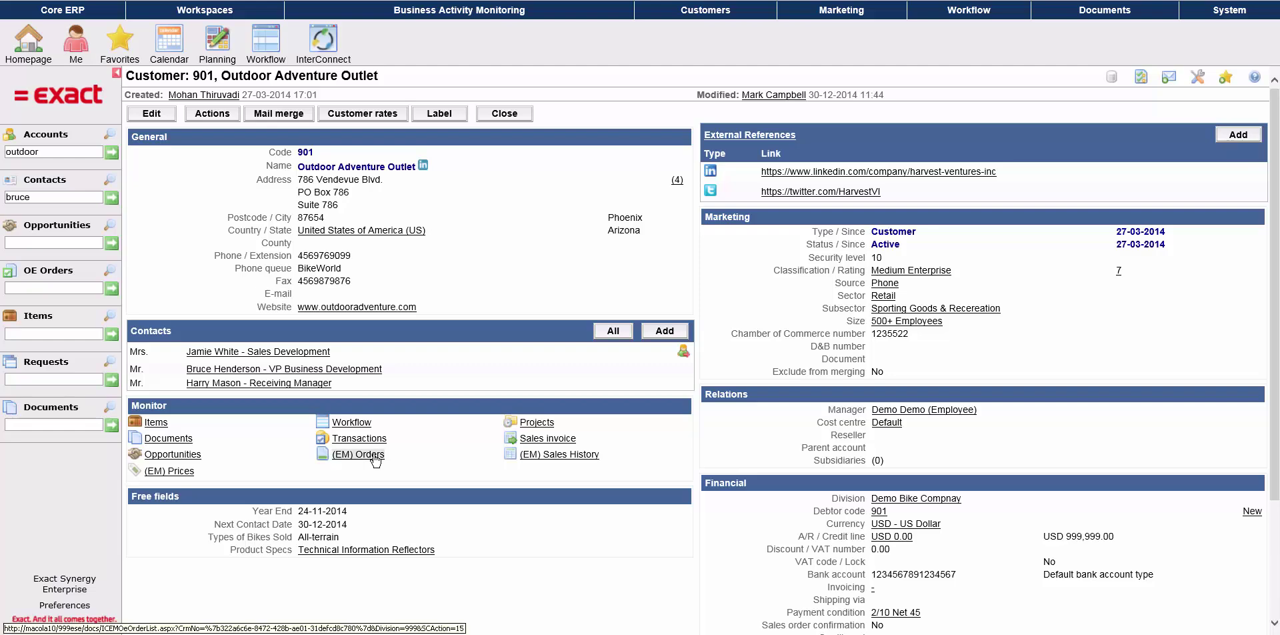
- List the account's orders including History and Quotation, and open order 67
left_click(374, 456)
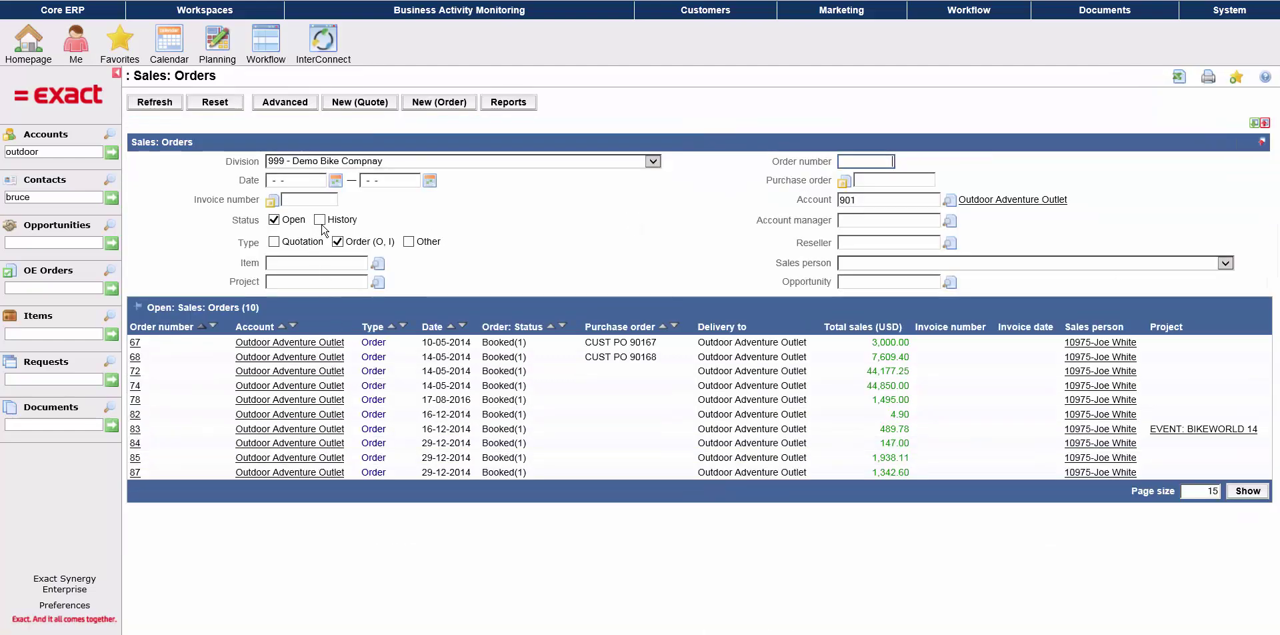
left_click(320, 220)
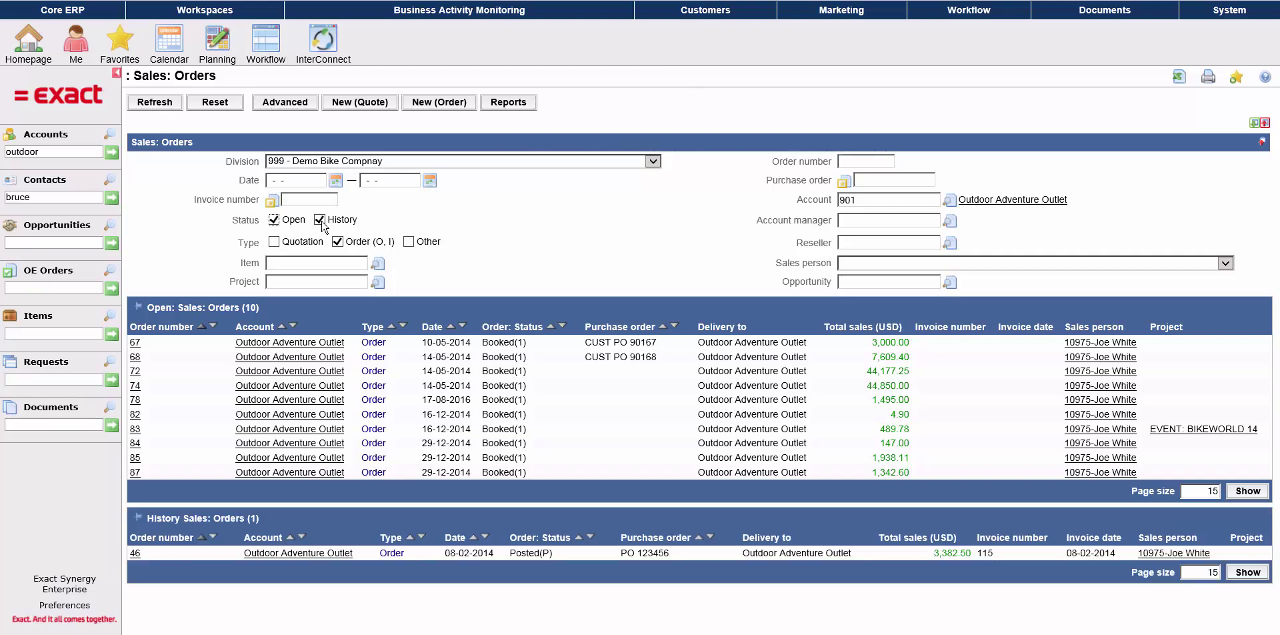
left_click(274, 241)
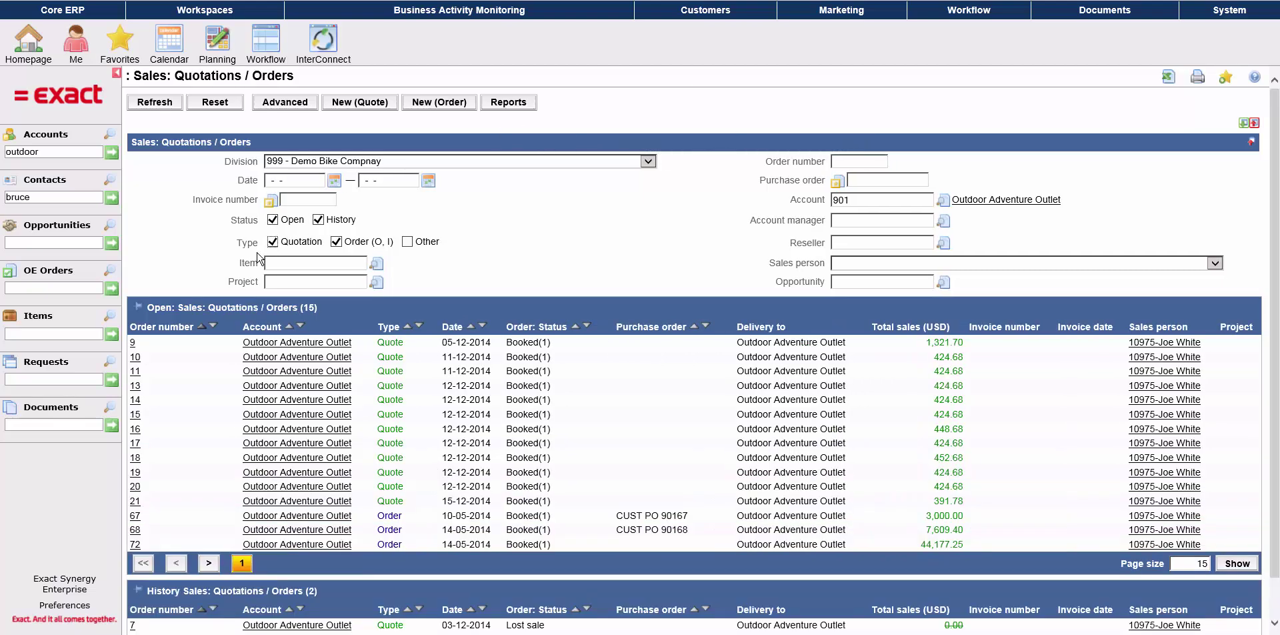
left_click(135, 516)
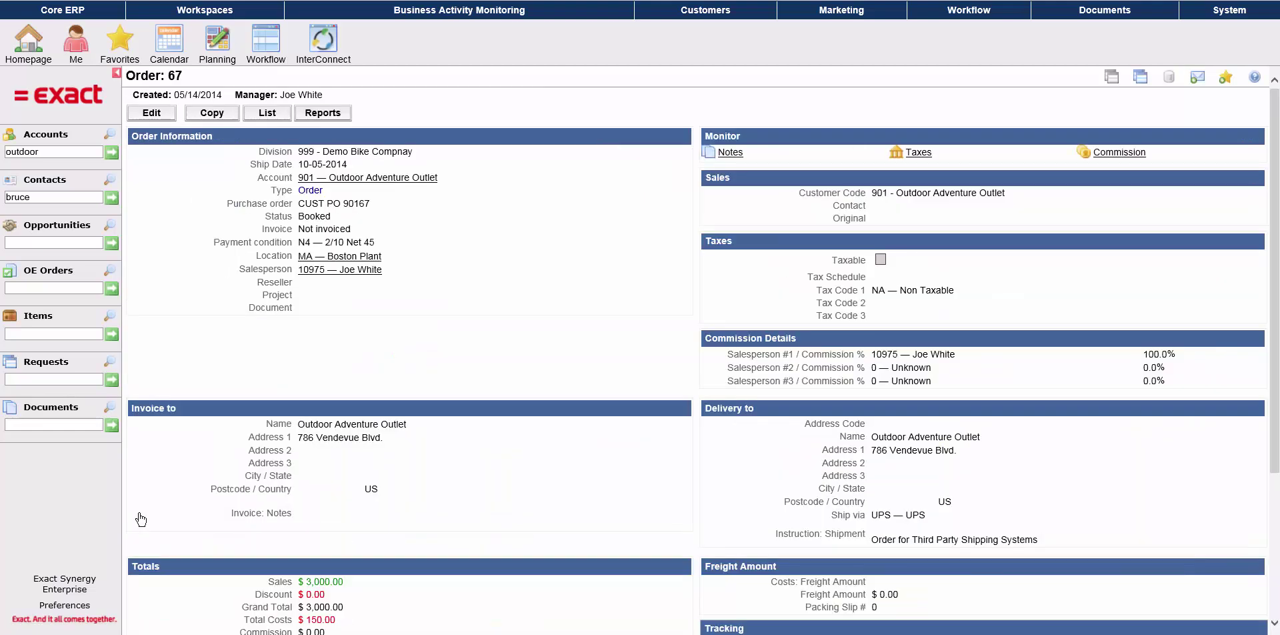
scroll(139, 513, "down", 3)
scroll(139, 513, "up", 3)
- Open the Orders pivot analysis, tick Order, and set invoiced dates 01-01-2014 to 31-12-2014
left_click(321, 113)
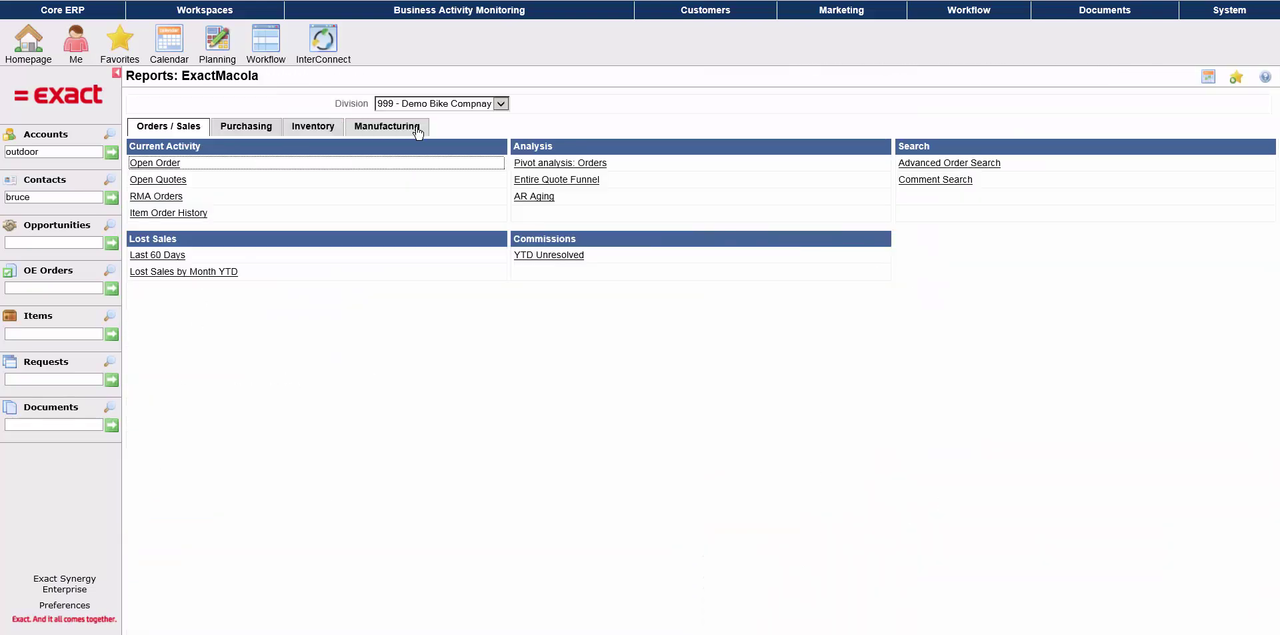
left_click(525, 166)
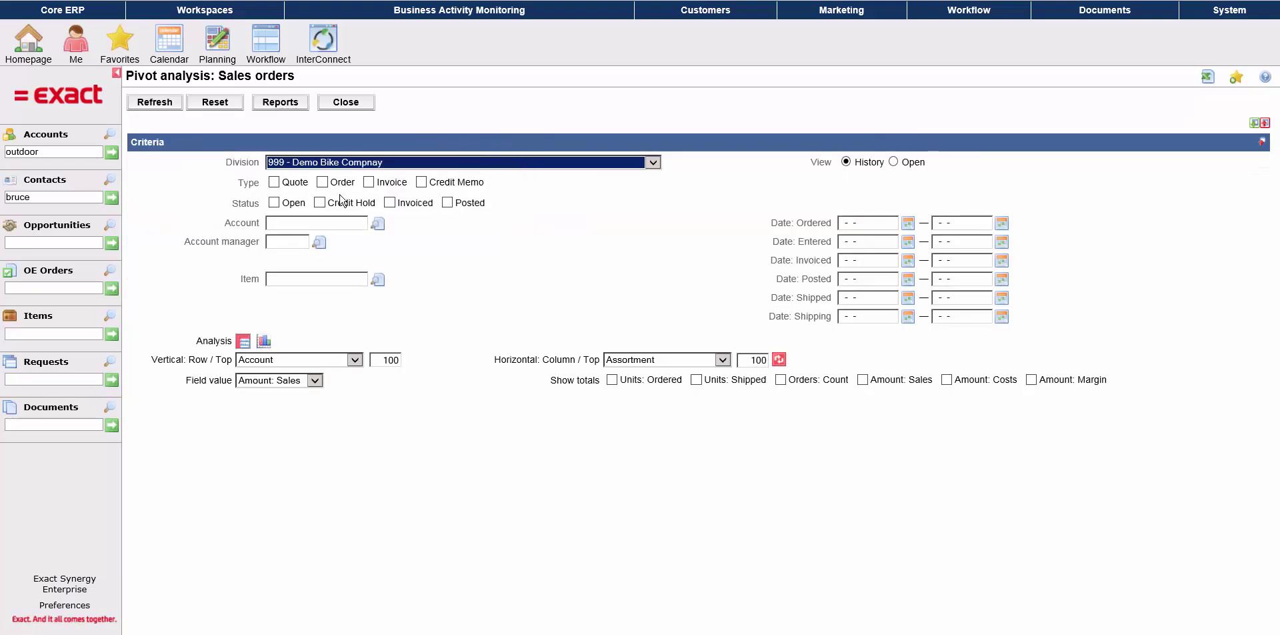
left_click(323, 183)
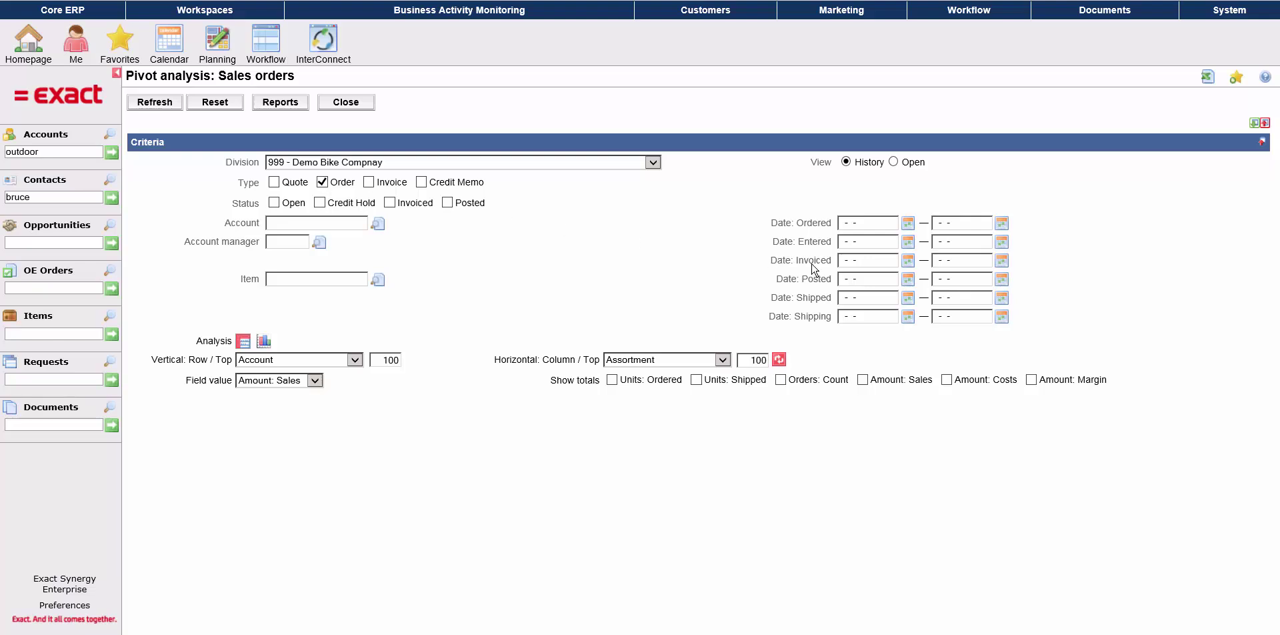
left_click(842, 260)
type("01-01-2014")
key("Tab")
type("31-12-2014")
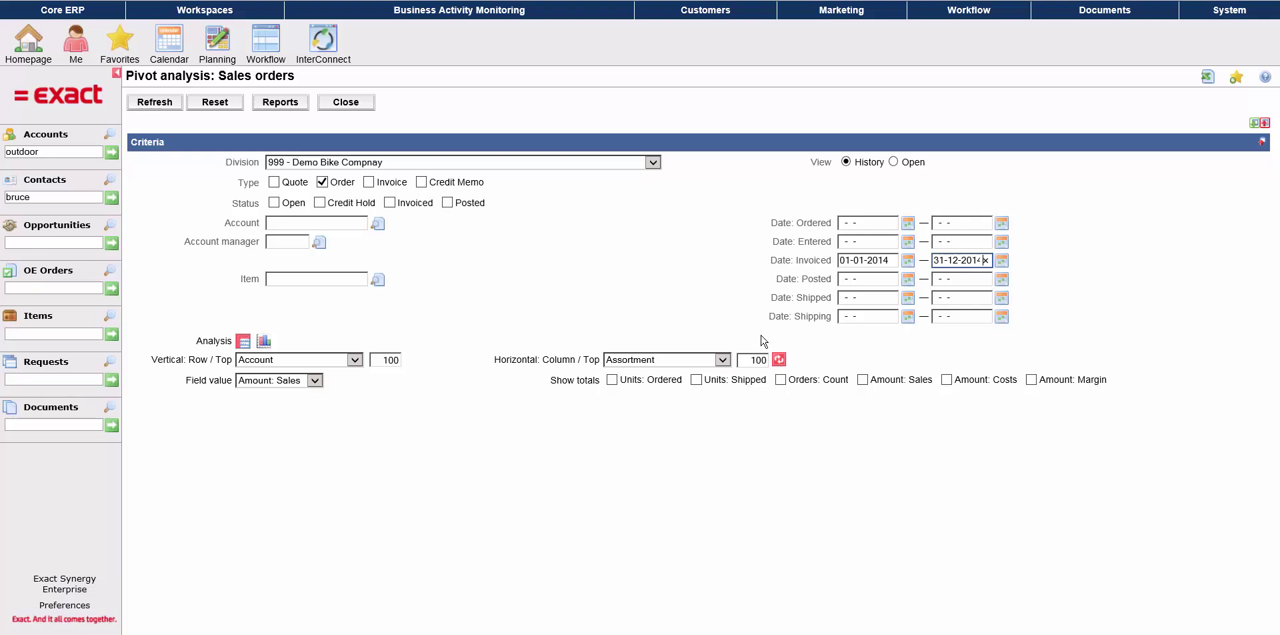
- Run the pivot with Sales and Costs amount totals, then reopen Outdoor Adventure Outlet
left_click(860, 384)
key("Return")
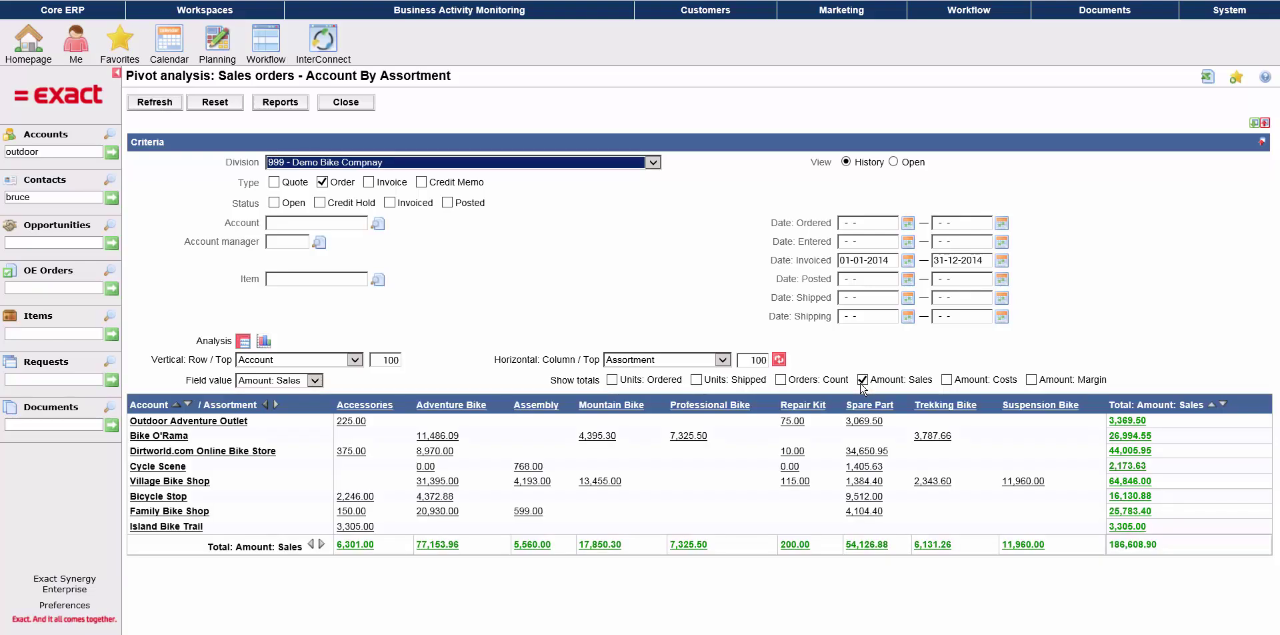
left_click(947, 381)
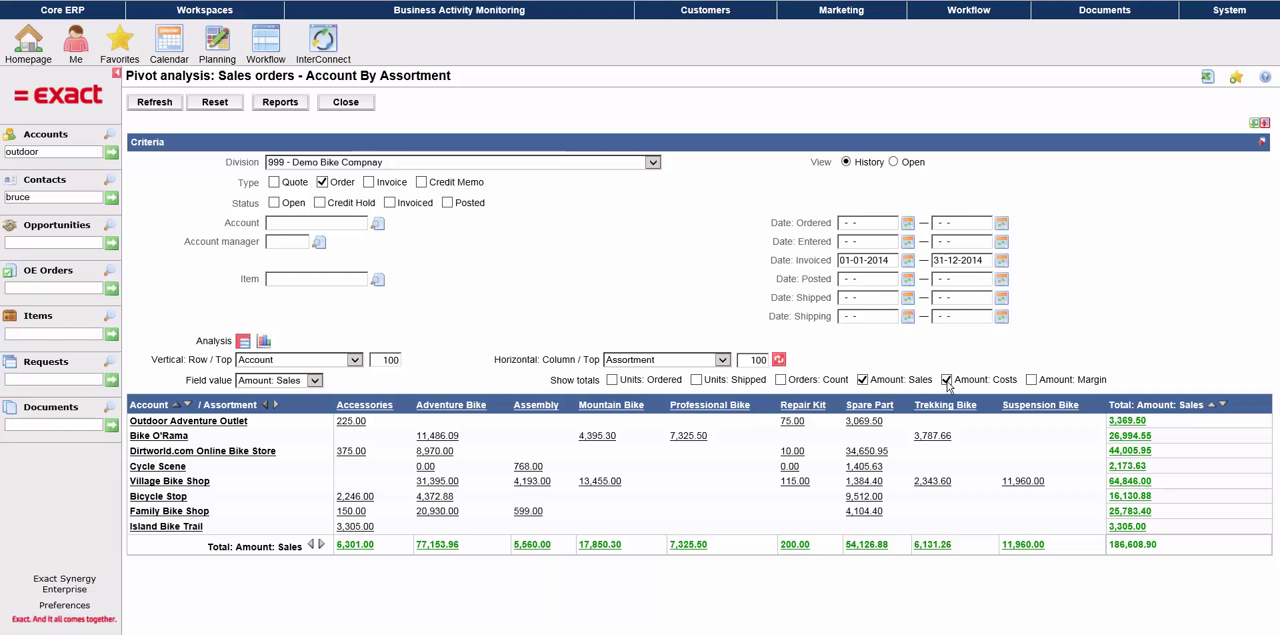
key("Return")
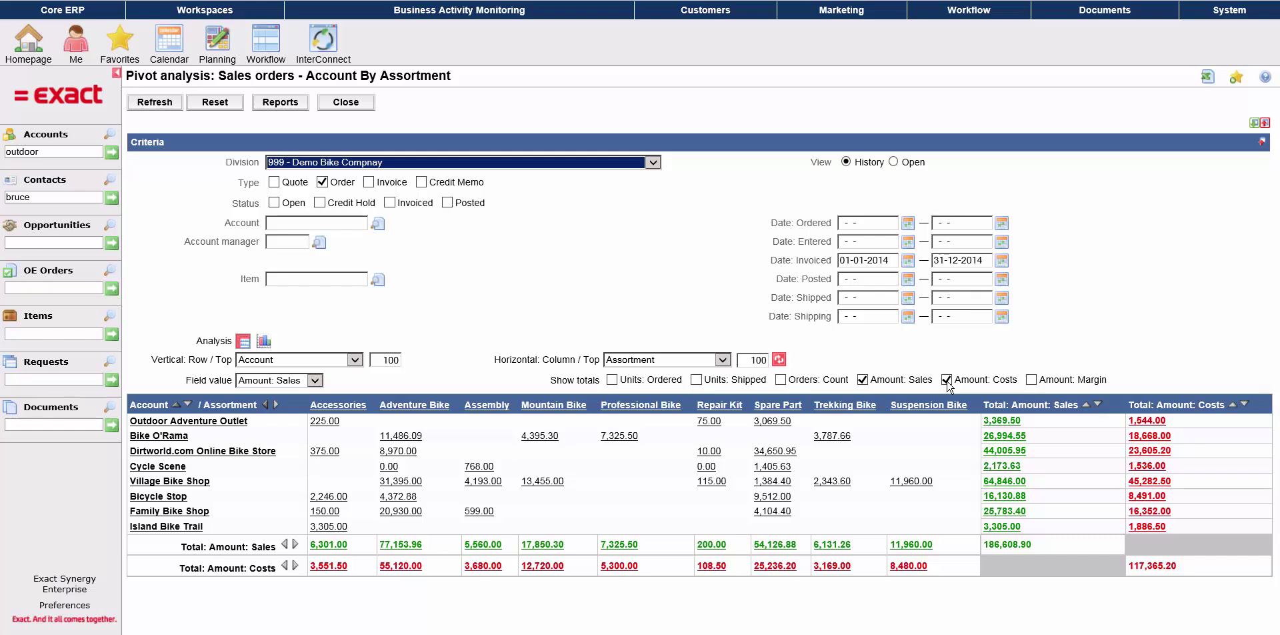
left_click(878, 391)
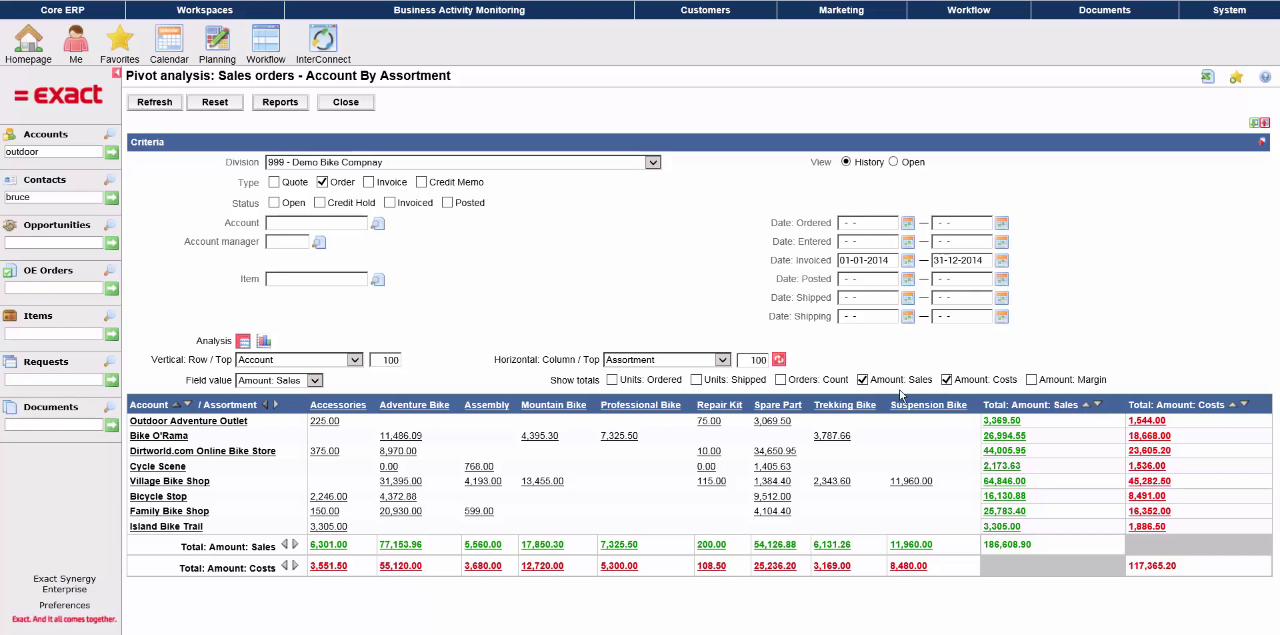
left_click(222, 422)
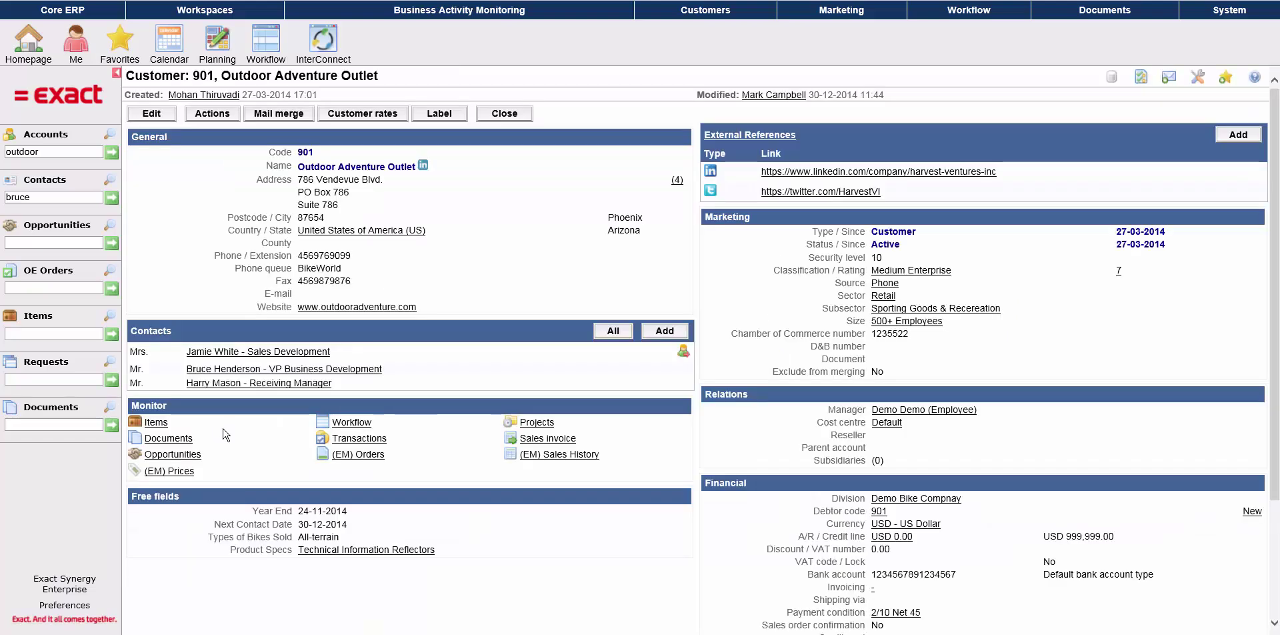
- Open item order history, clear the Account filter for all accounts, and chart by Order Date
left_click(534, 456)
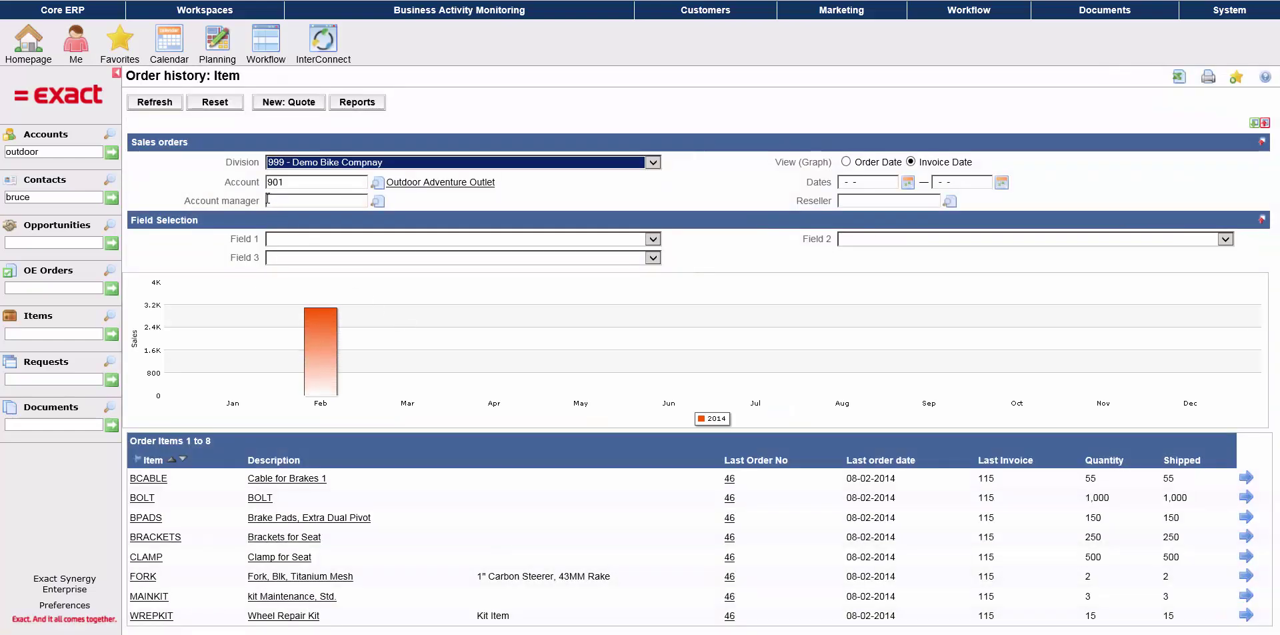
double_click(268, 183)
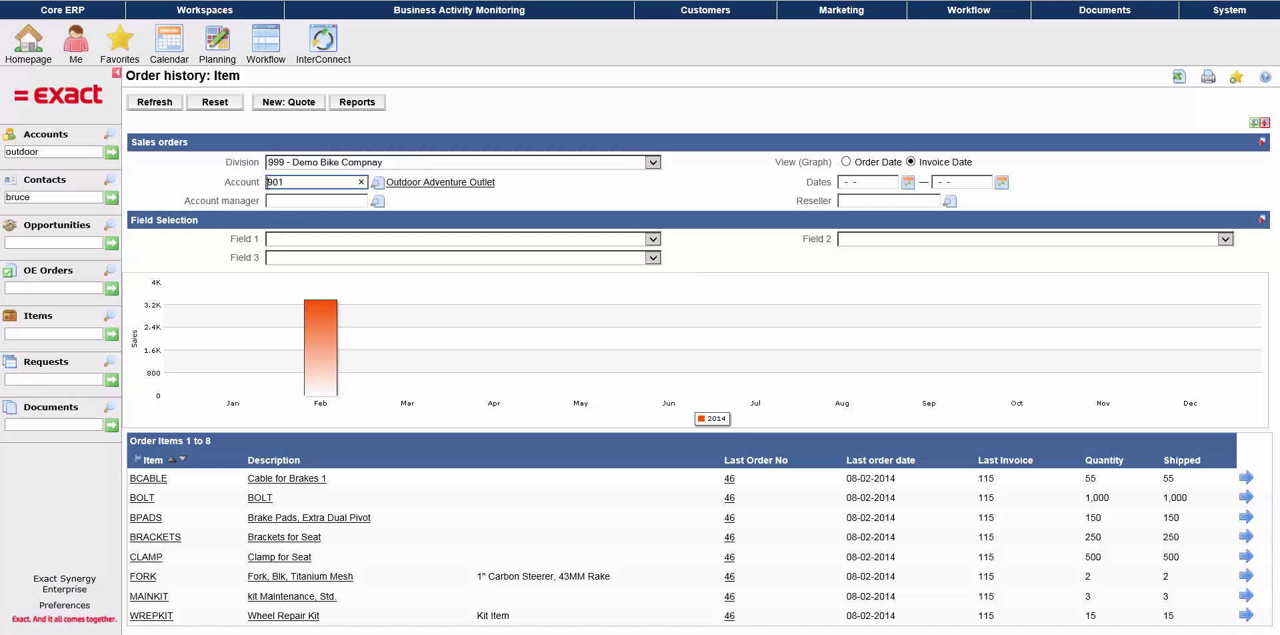
key("BackSpace")
key("Tab")
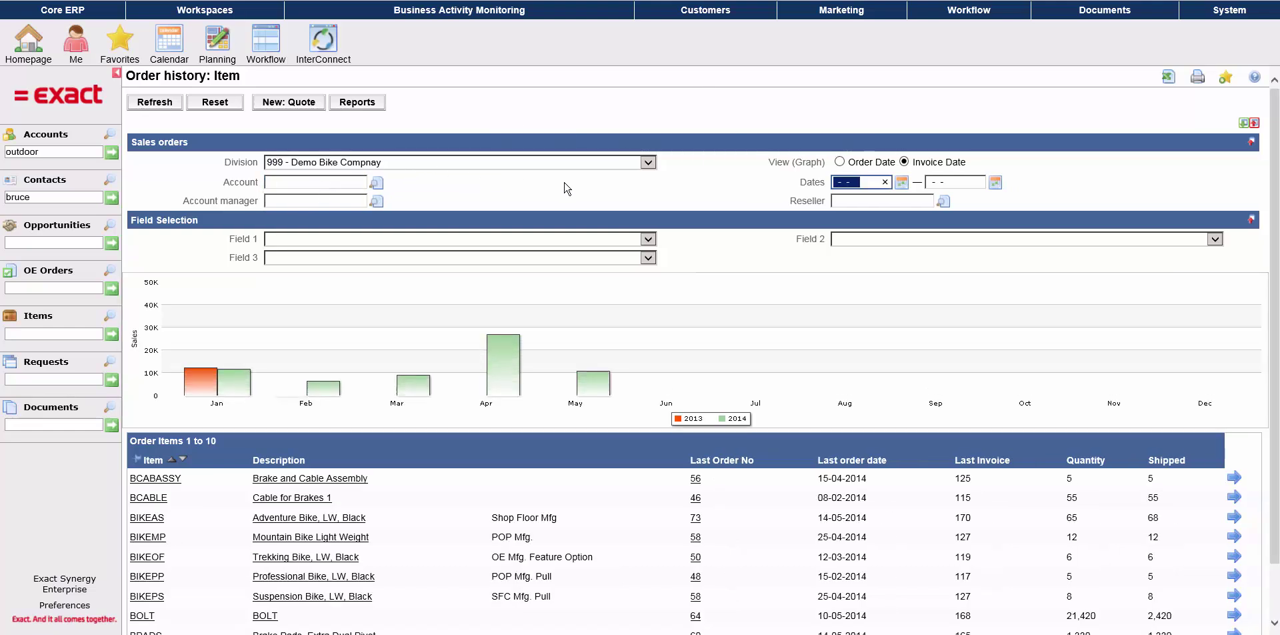
left_click(840, 161)
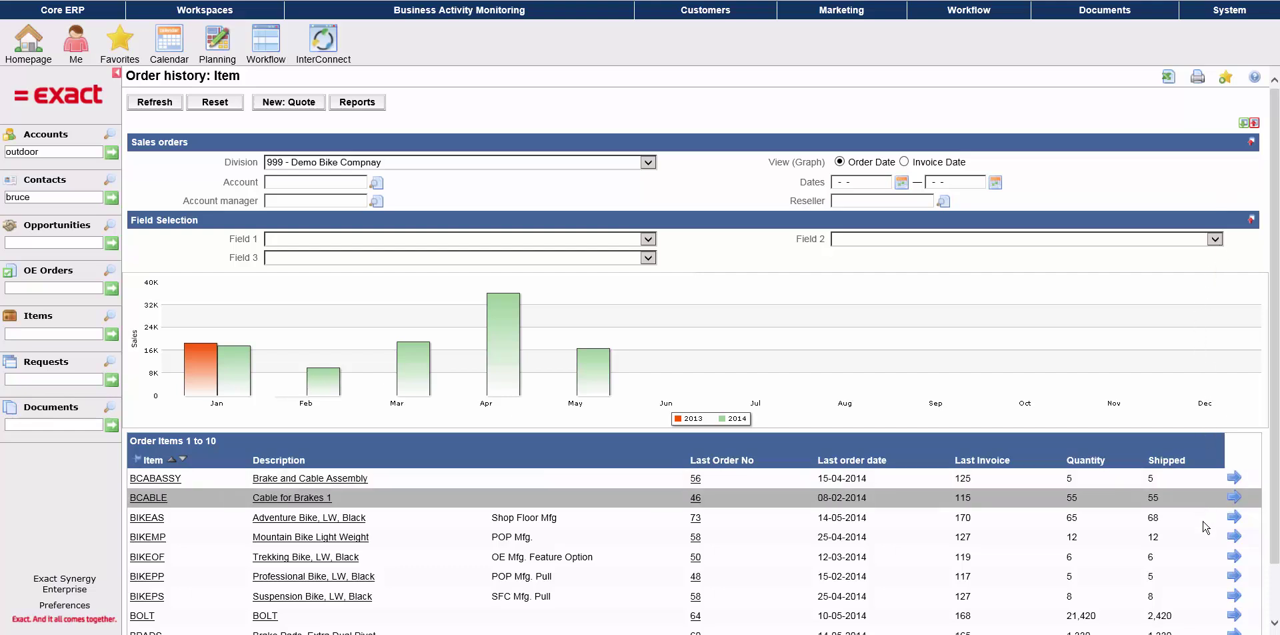
- List BIKEOF quotes and orders, open Outdoor Adventure Outlet, view its three projects, and go back
left_click(1237, 559)
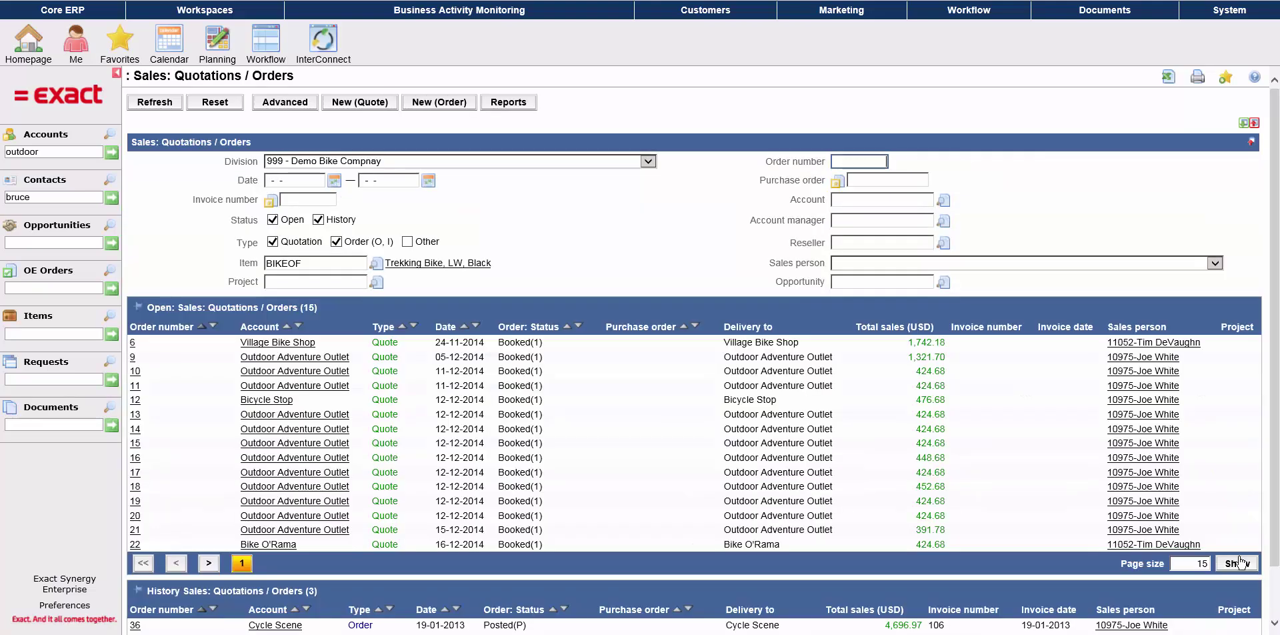
left_click(1239, 562)
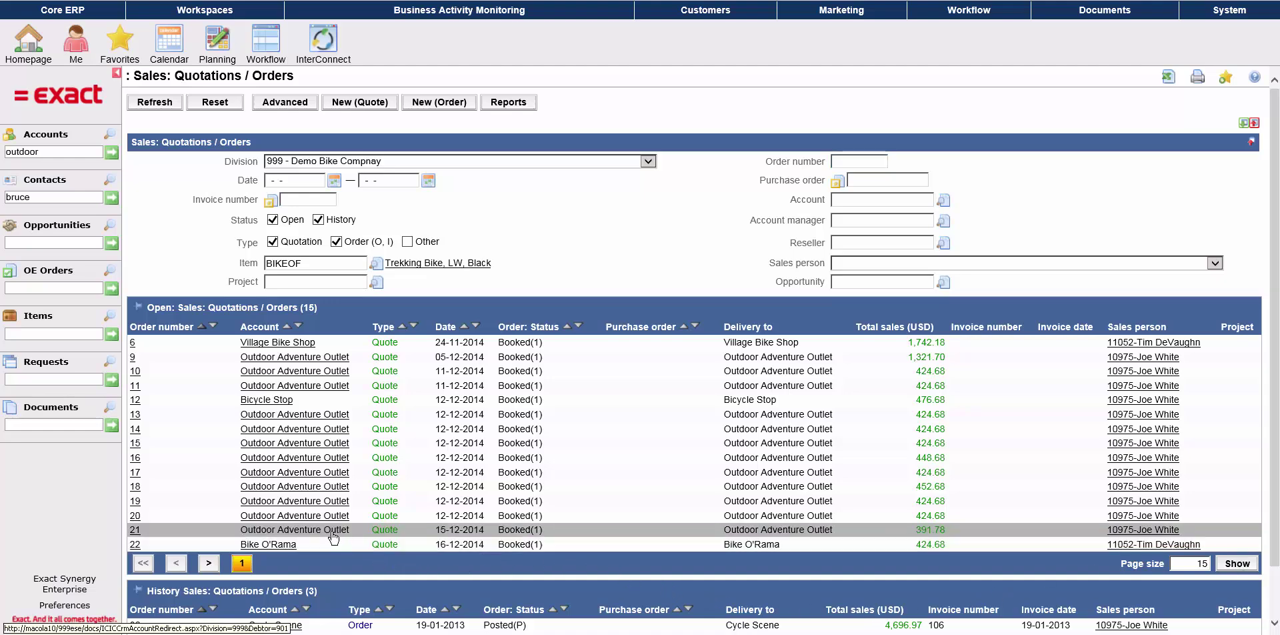
left_click(320, 548)
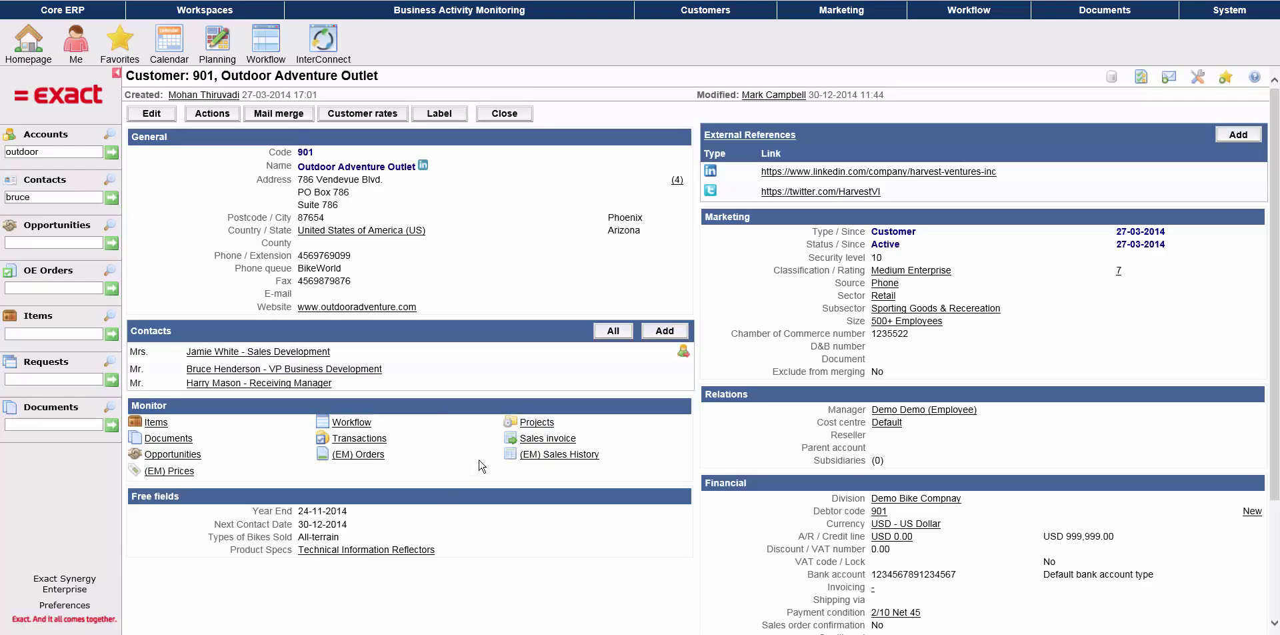
left_click(537, 424)
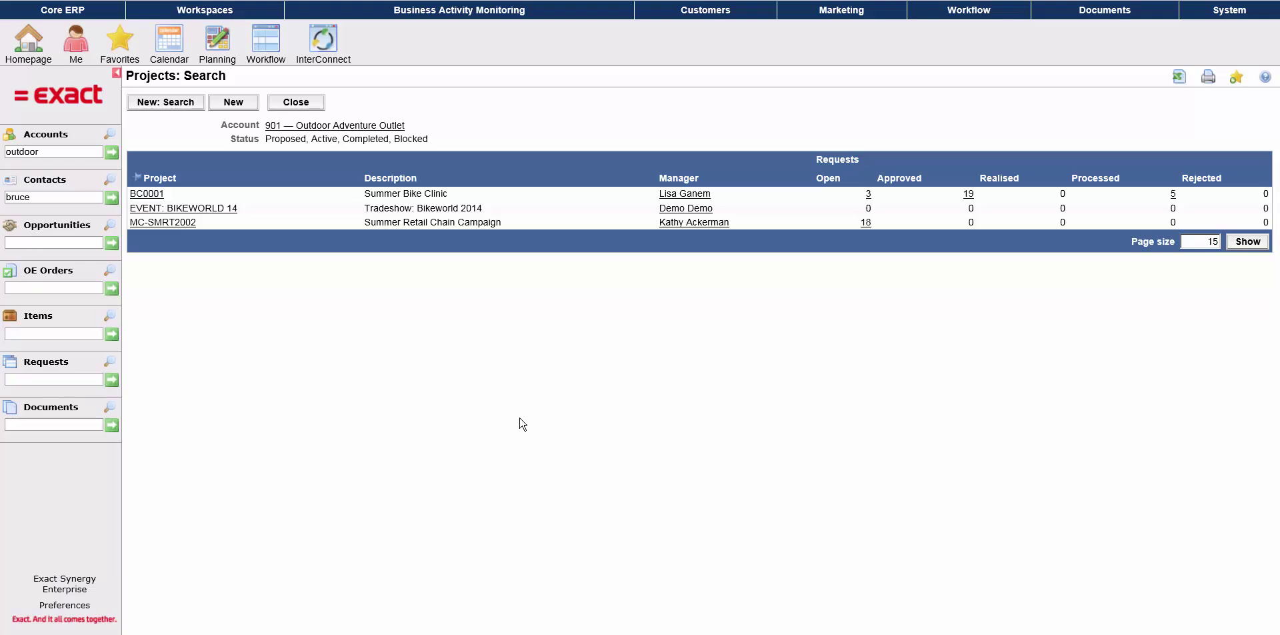
key("alt+Left")
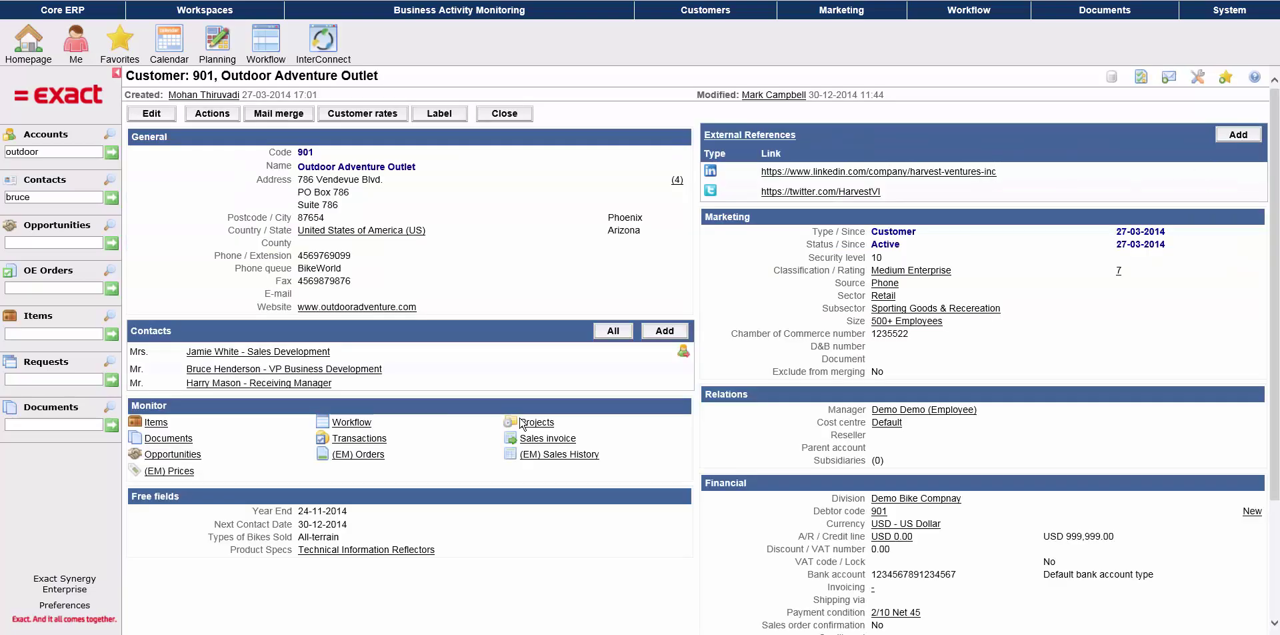
left_click(169, 440)
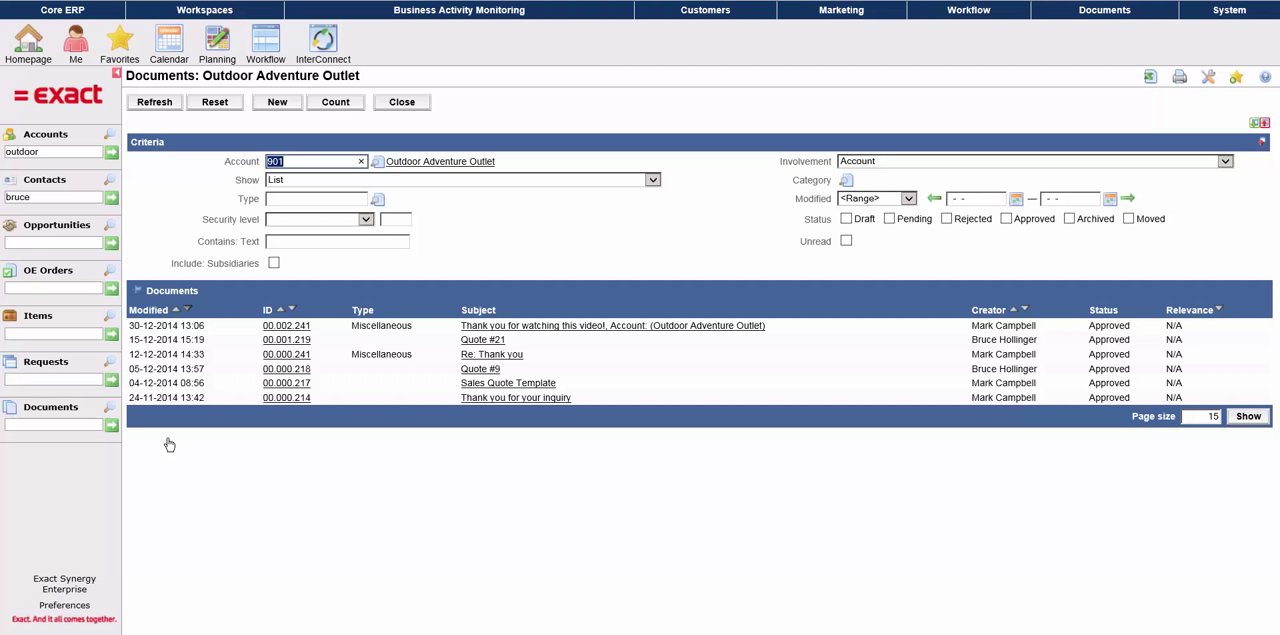
key("alt+Left")
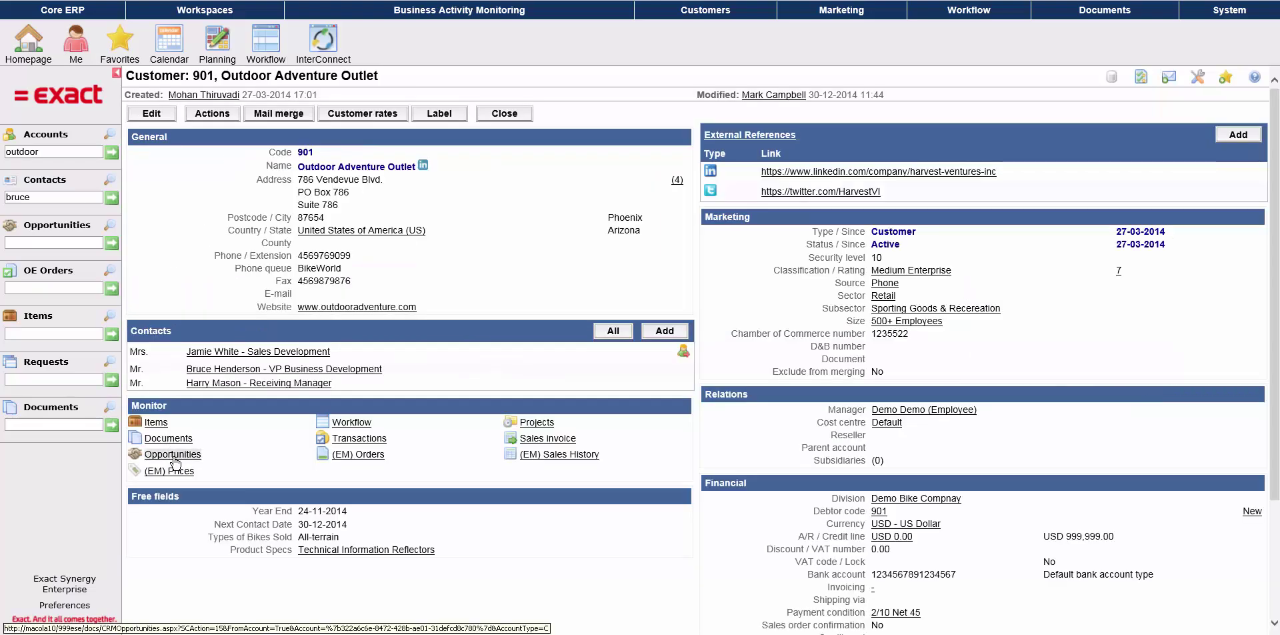
left_click(173, 454)
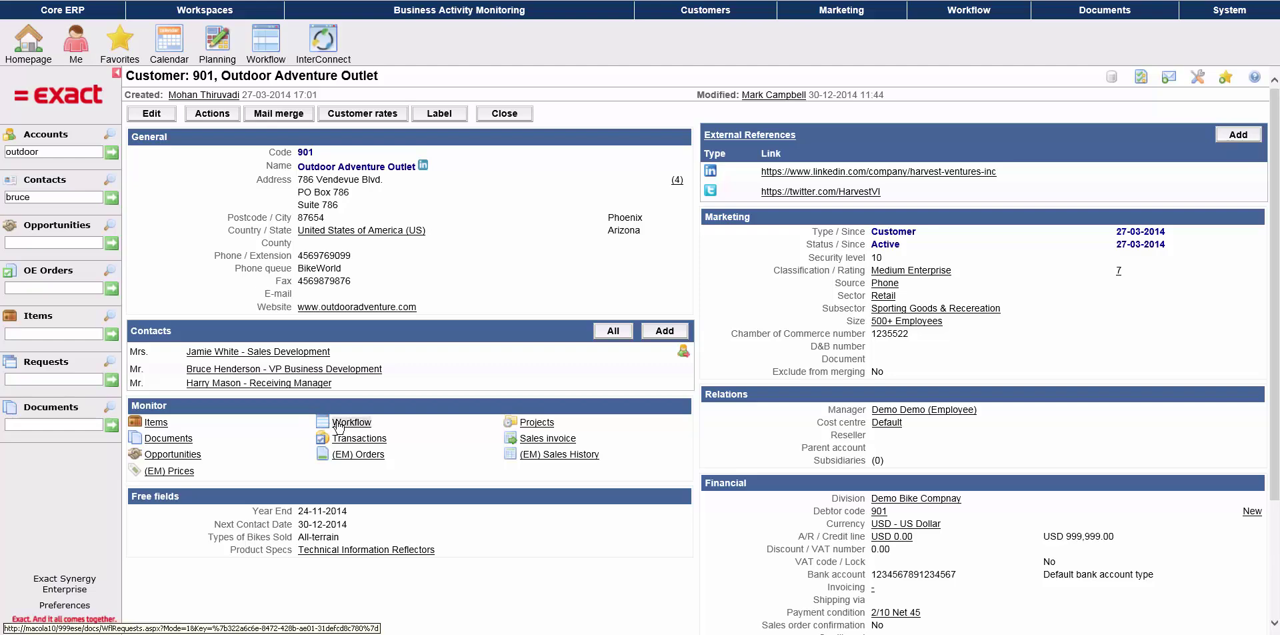
left_click(338, 422)
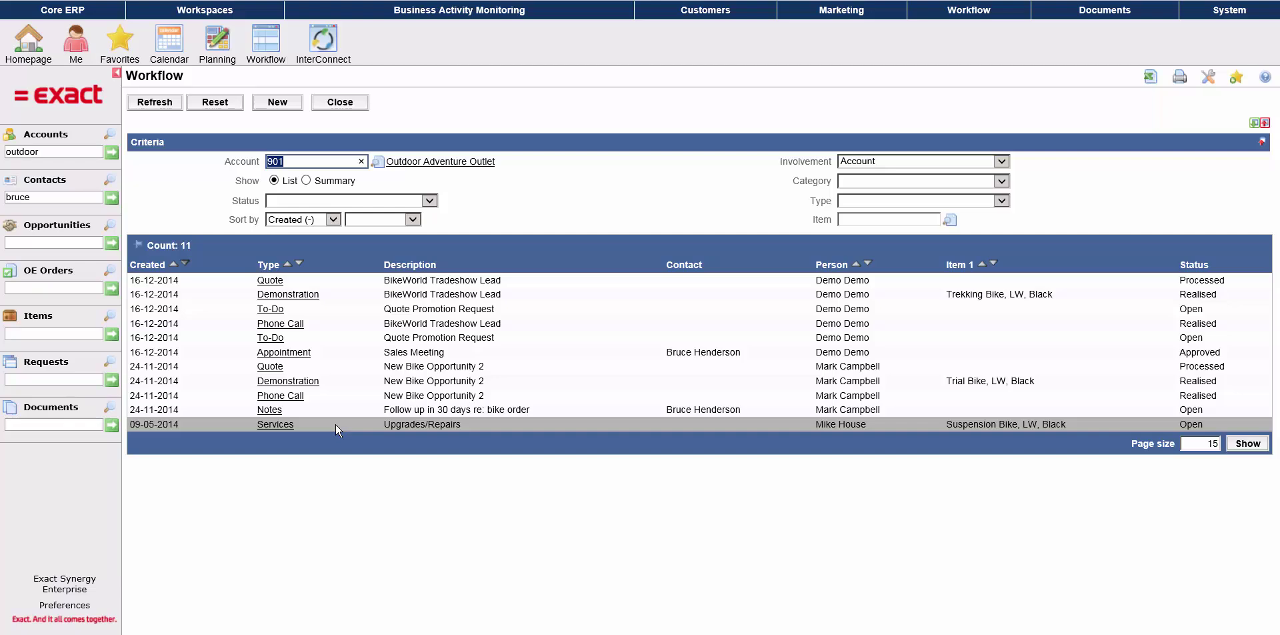
key("alt+Left")
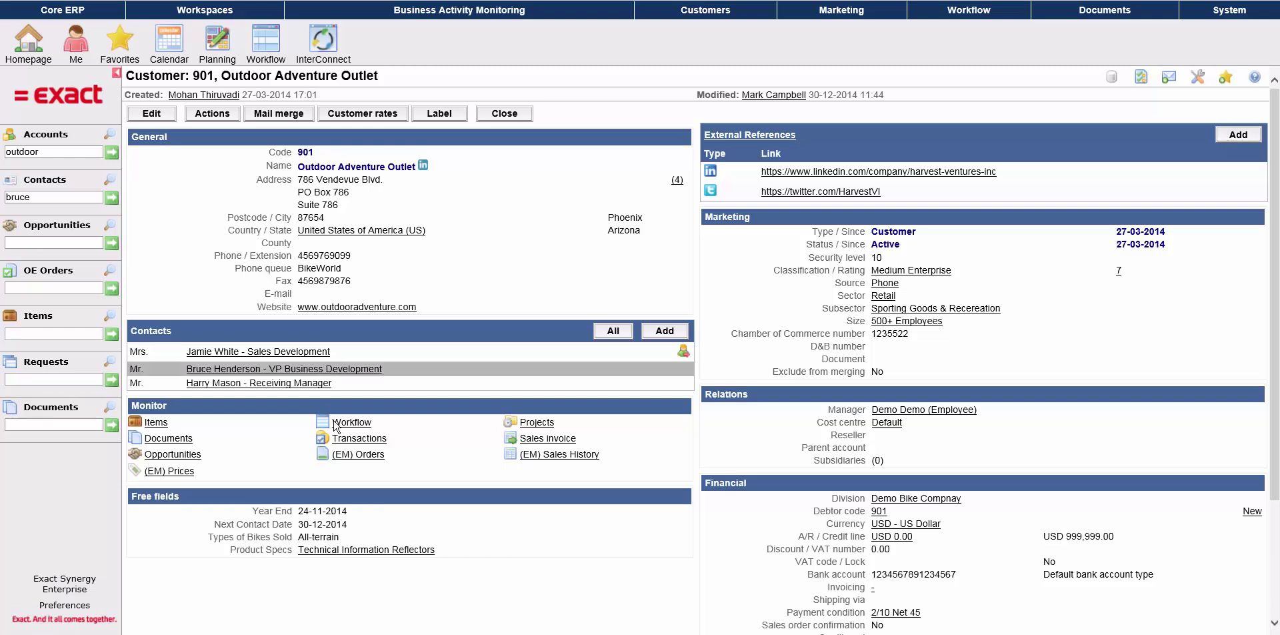
- Open the InterConnect phone funnel and list the overdue (Late) customer calls
left_click(323, 61)
left_click(153, 140)
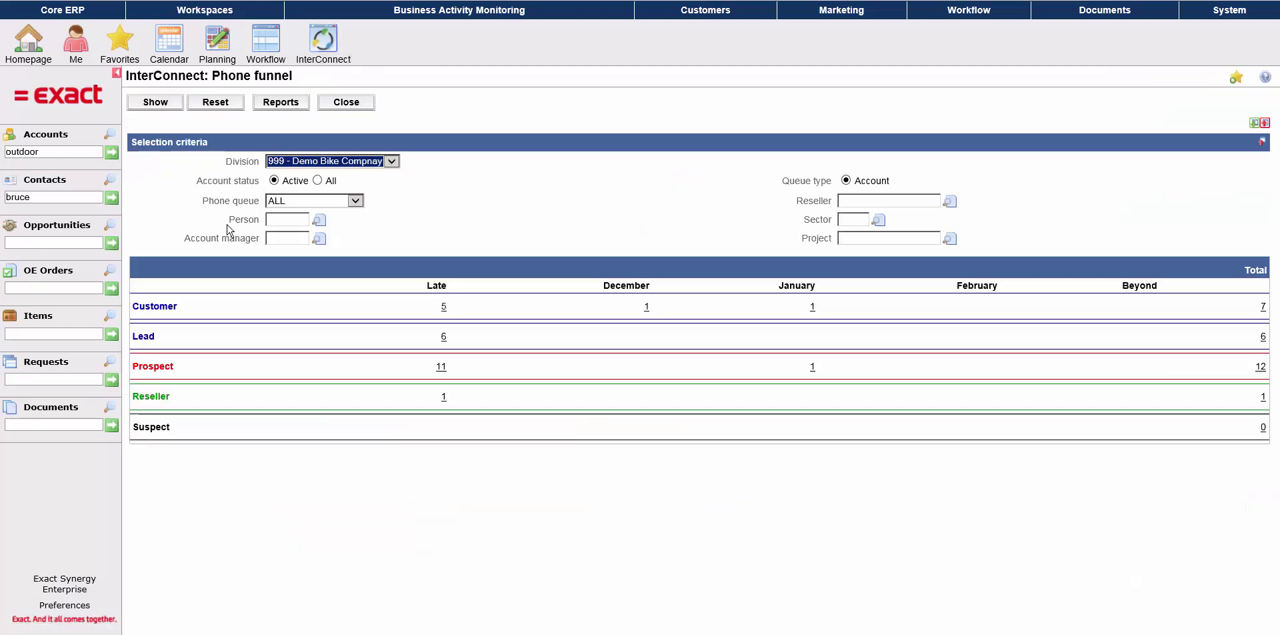
left_click(443, 306)
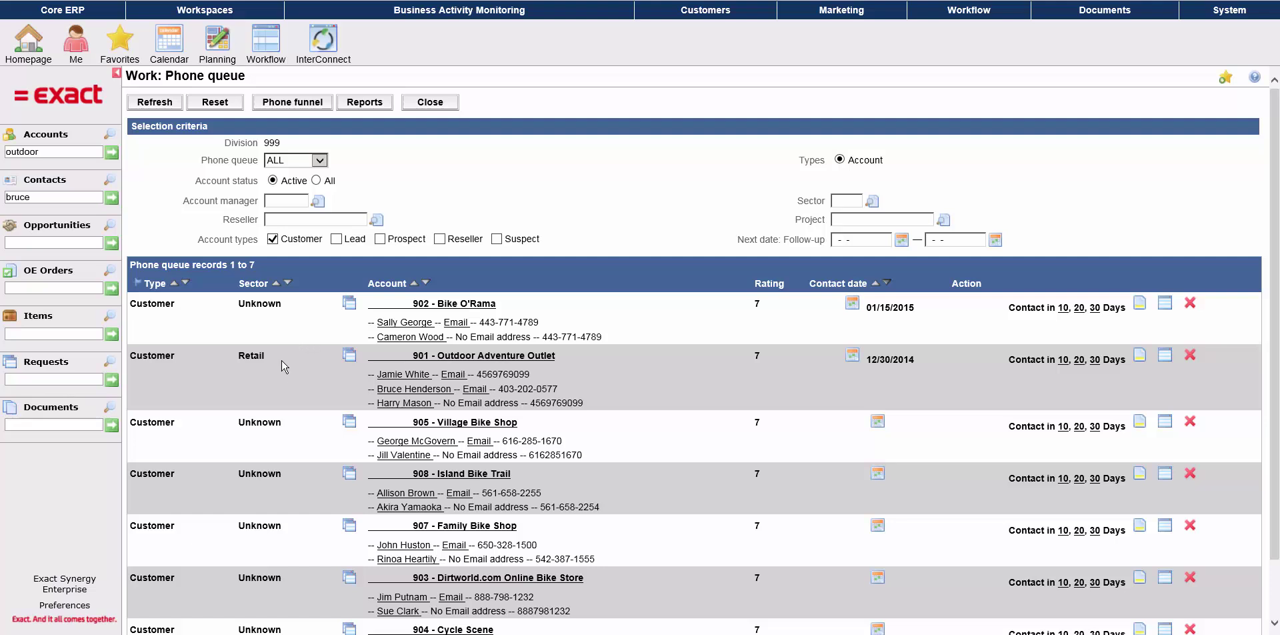
- Move Outdoor Adventure Outlet's next contact date to 01/09/2015 using 'Contact in 10 Days'
left_click(349, 355)
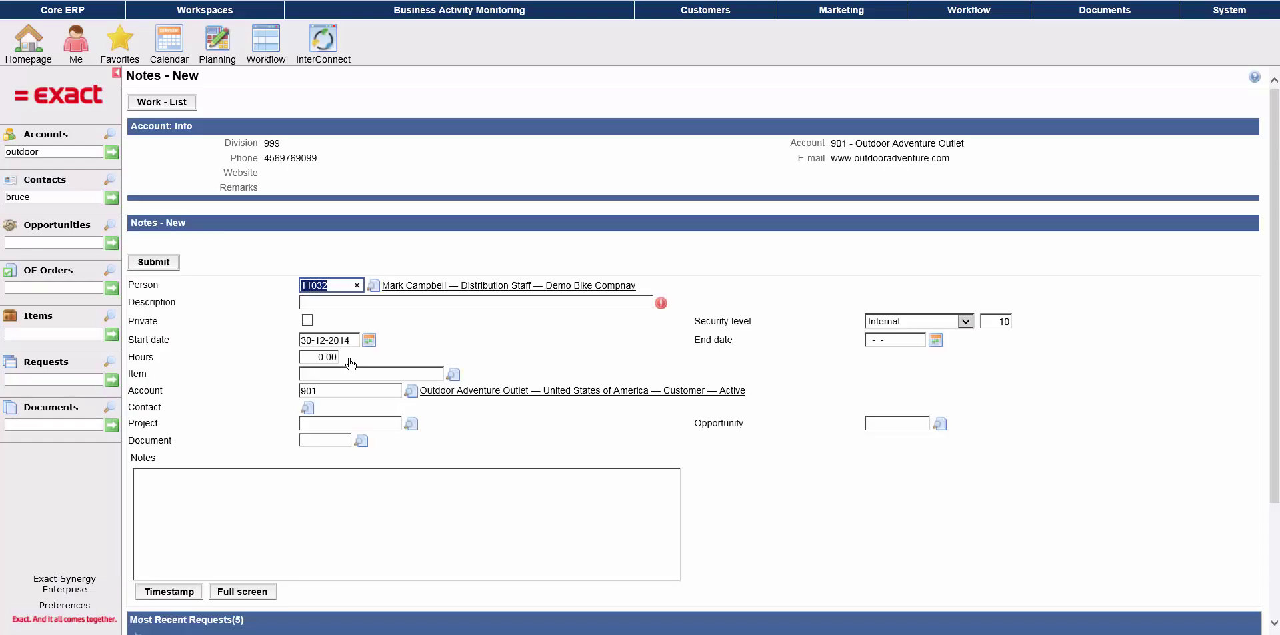
key("alt+Left")
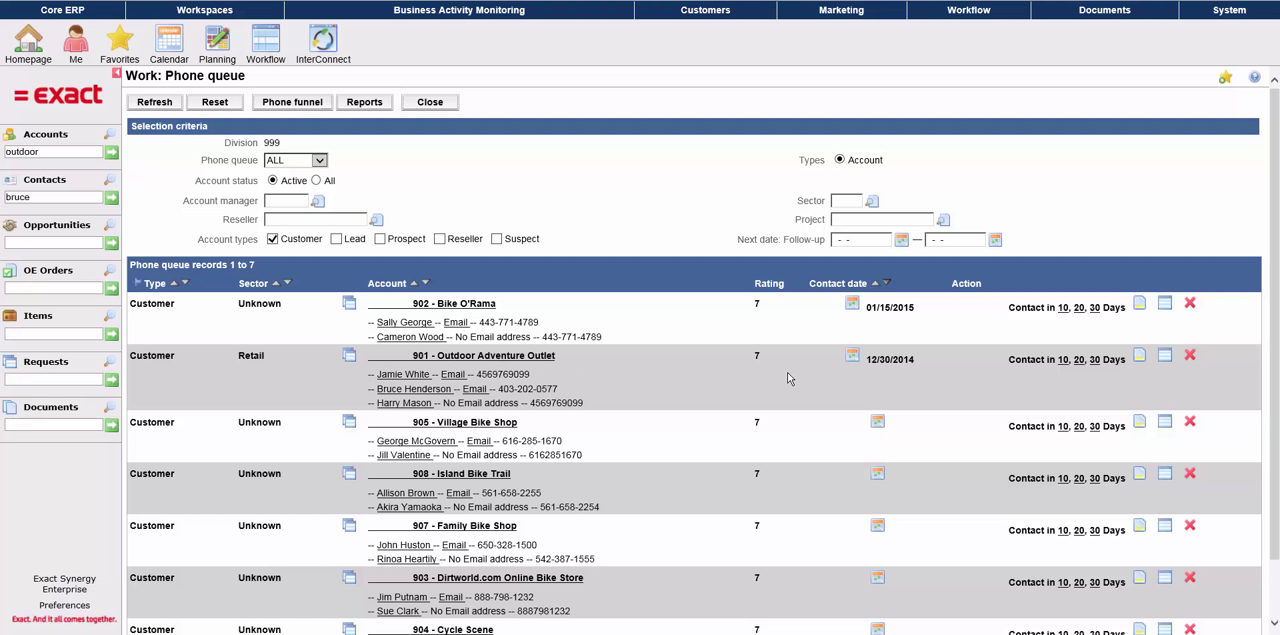
left_click(852, 355)
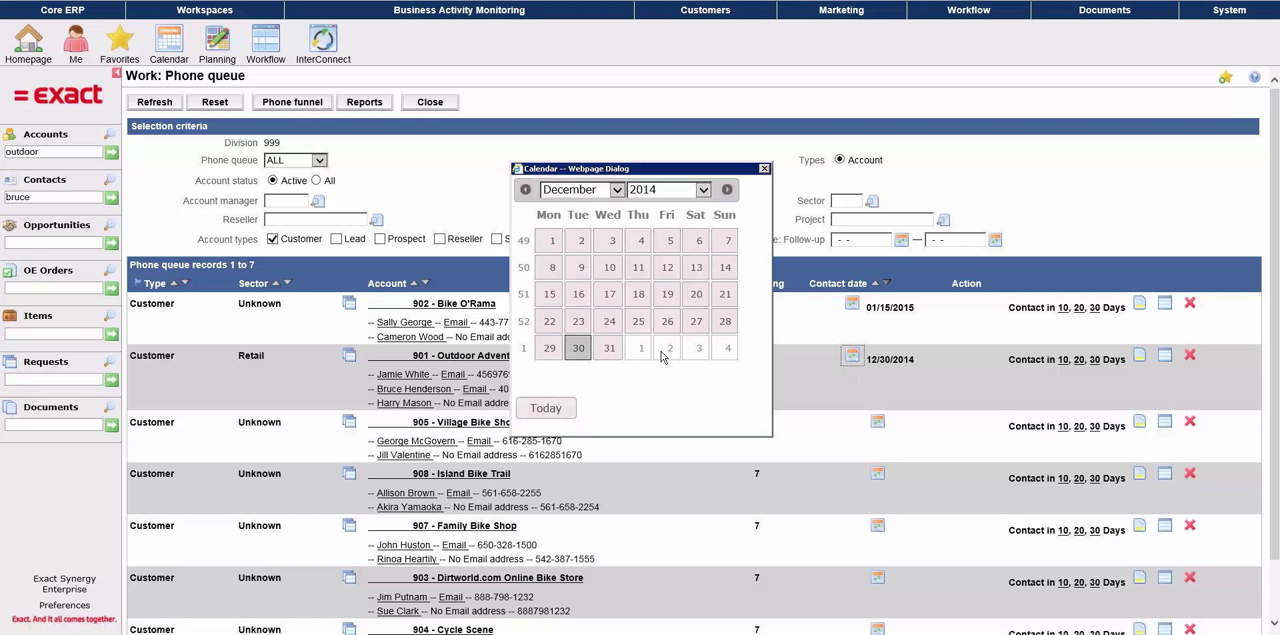
left_click(607, 348)
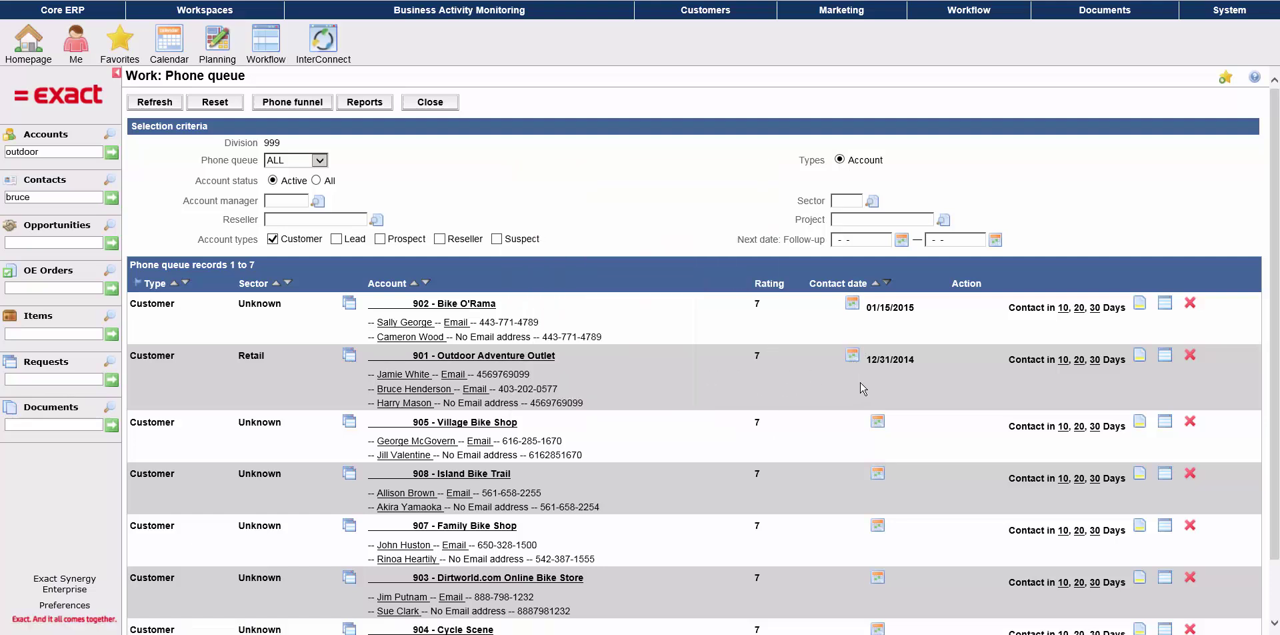
left_click(1064, 363)
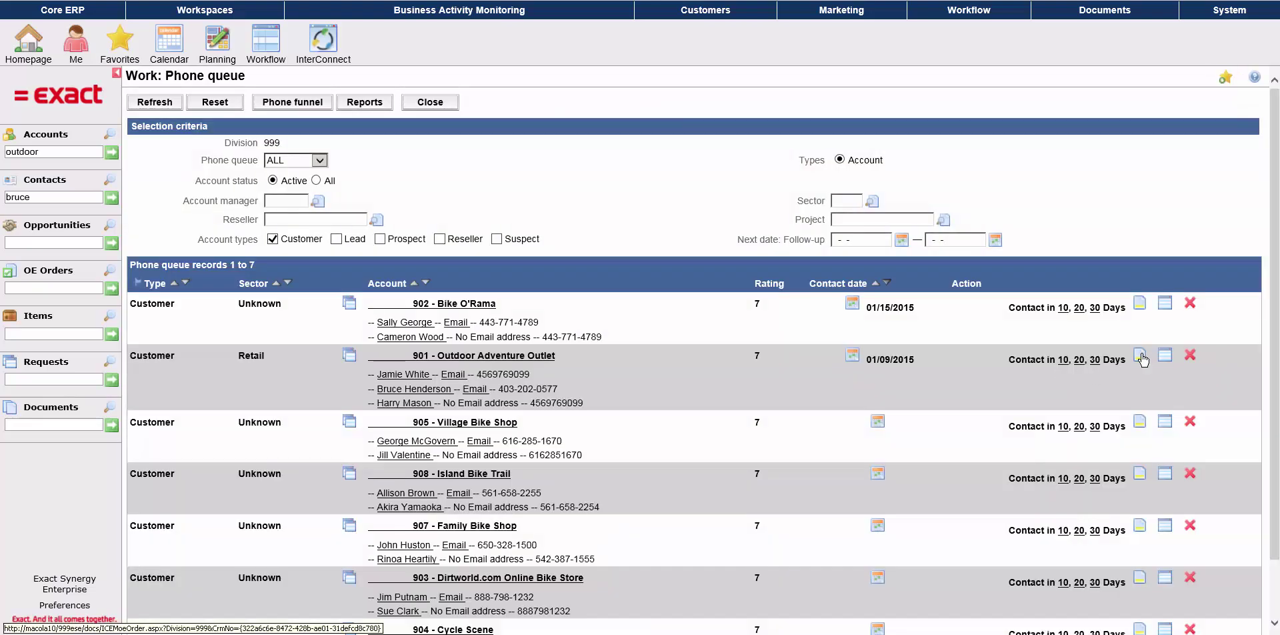
- Create a quotation for Outdoor Adventure Outlet with a Cable for Brakes 1 (BCABLE) line
left_click(1140, 356)
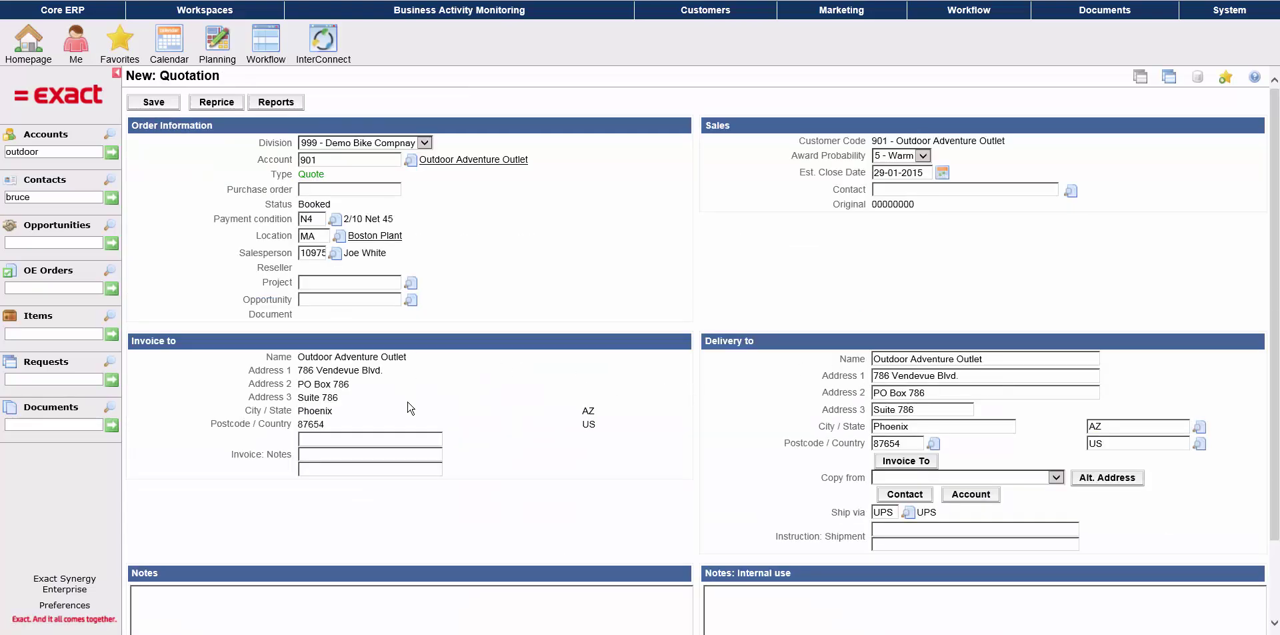
key("Tab")
key("Return")
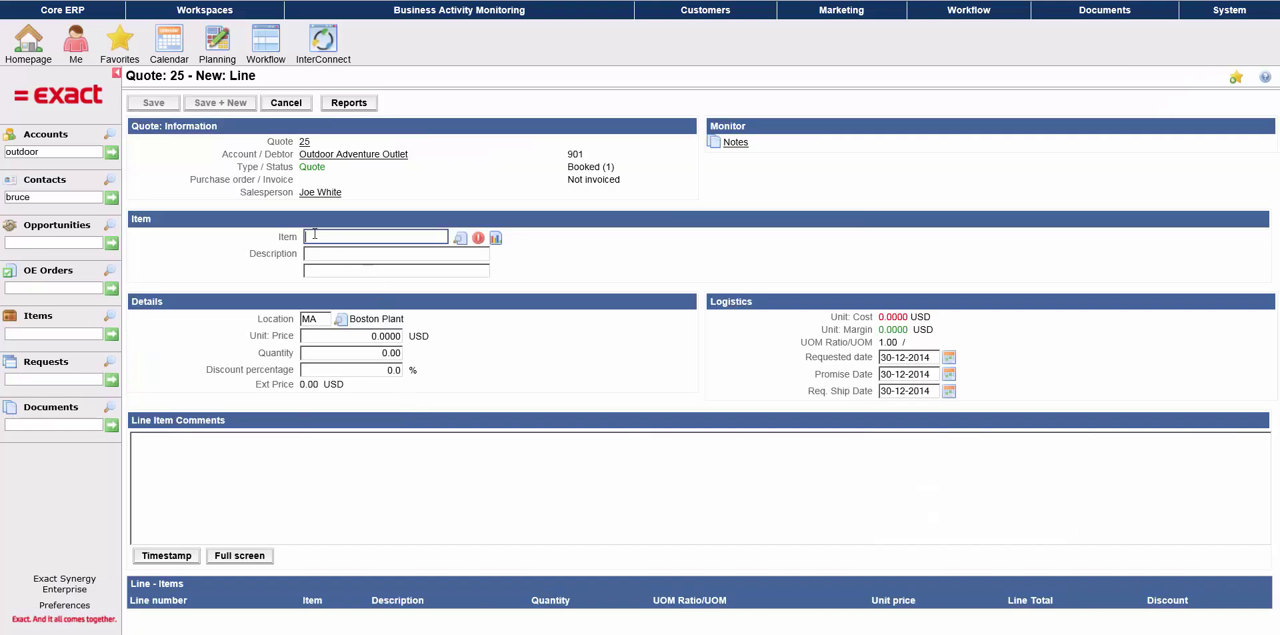
type("bcable")
key("Tab")
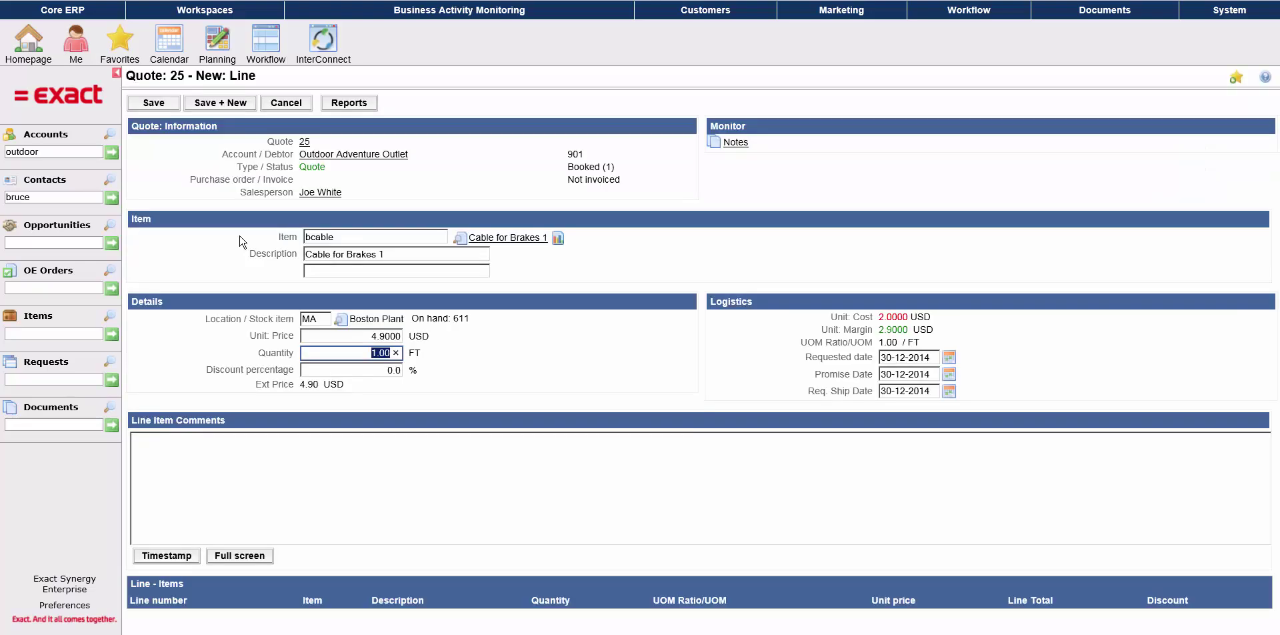
key("Return")
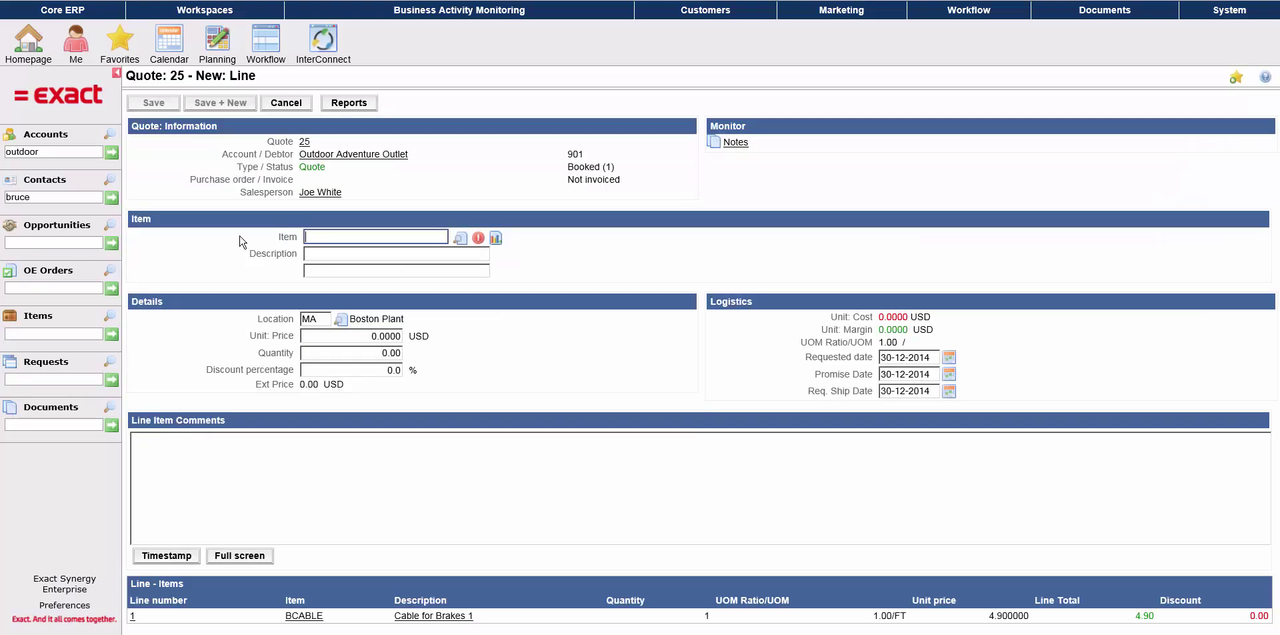
- Add a Trekking Bike (BIKEOF) with Gloves Women Small, then view quote 25 totalling $442.68
type("bikeof")
key("Tab")
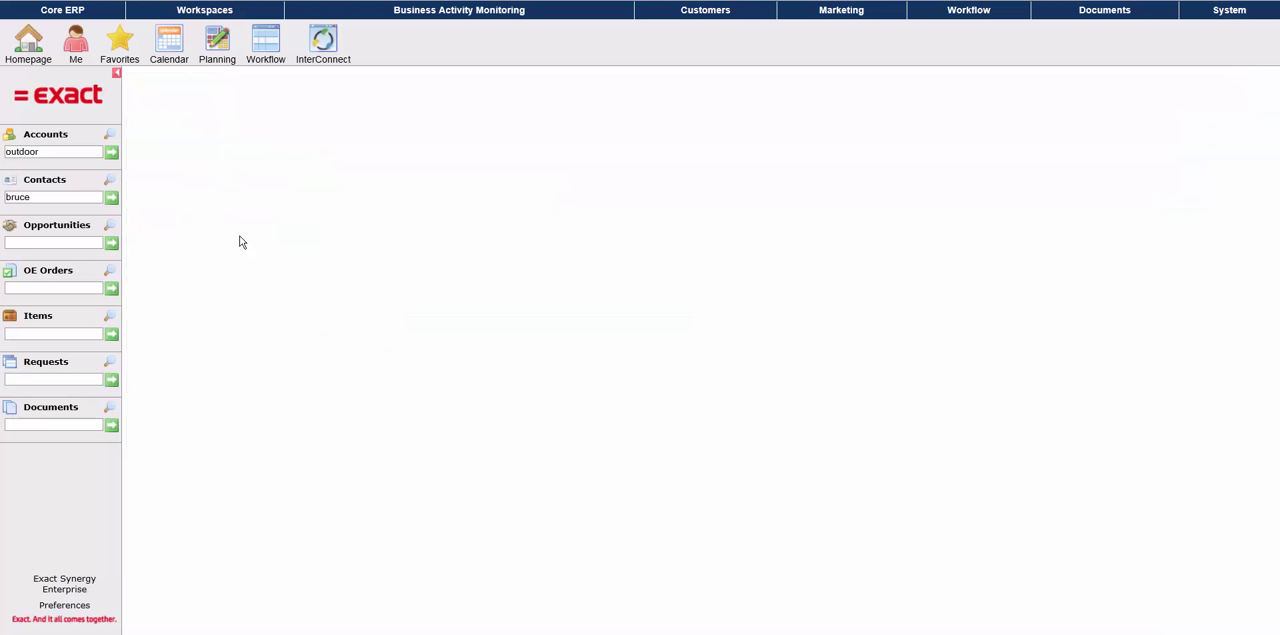
key("Return")
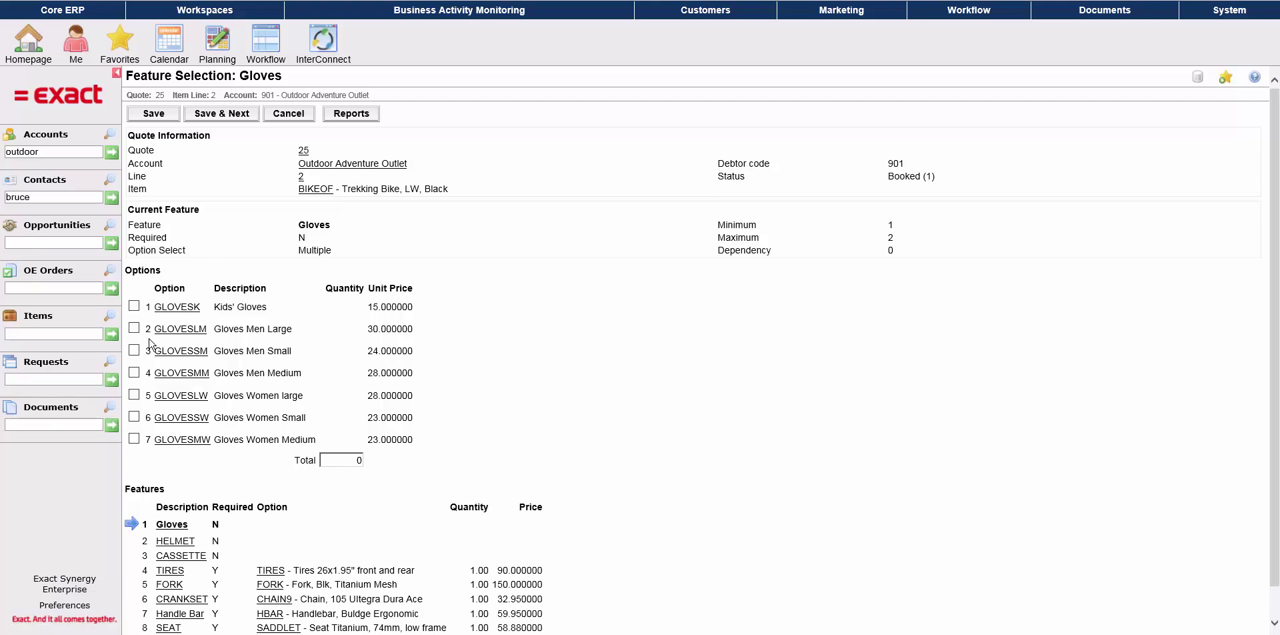
left_click(134, 417)
key("Return")
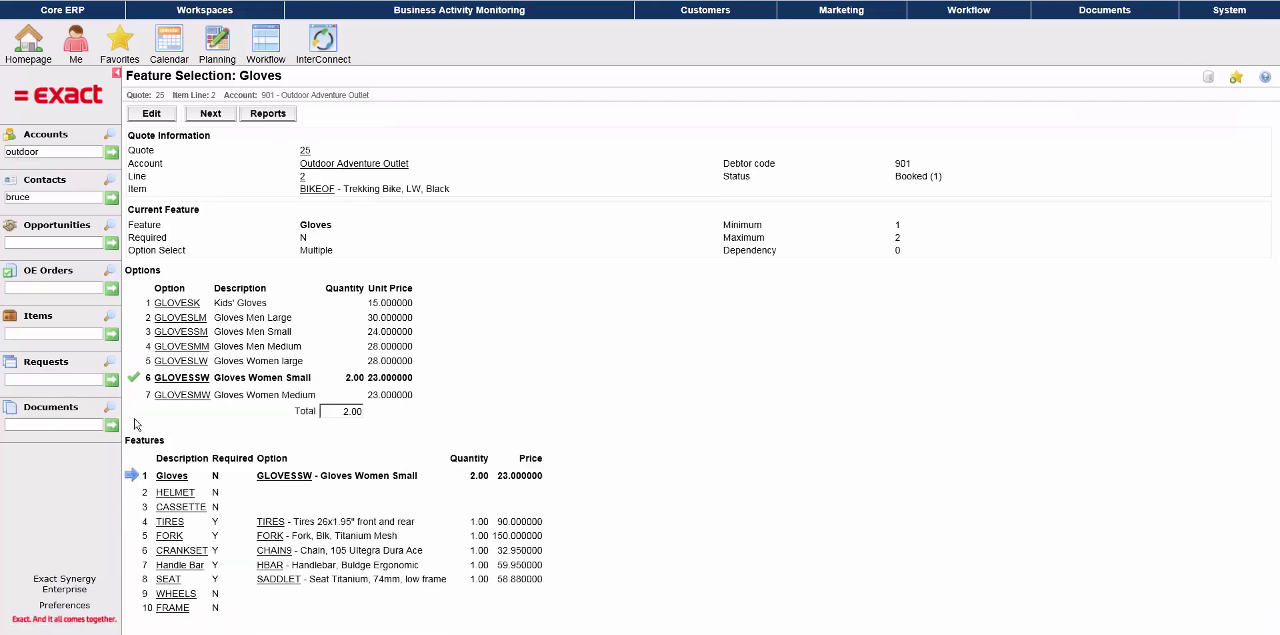
left_click(305, 151)
- Preview quote 25 as a PDF with the Sales Quote Template, then close the print window
scroll(187, 207, "down", 2)
scroll(188, 207, "down", 1)
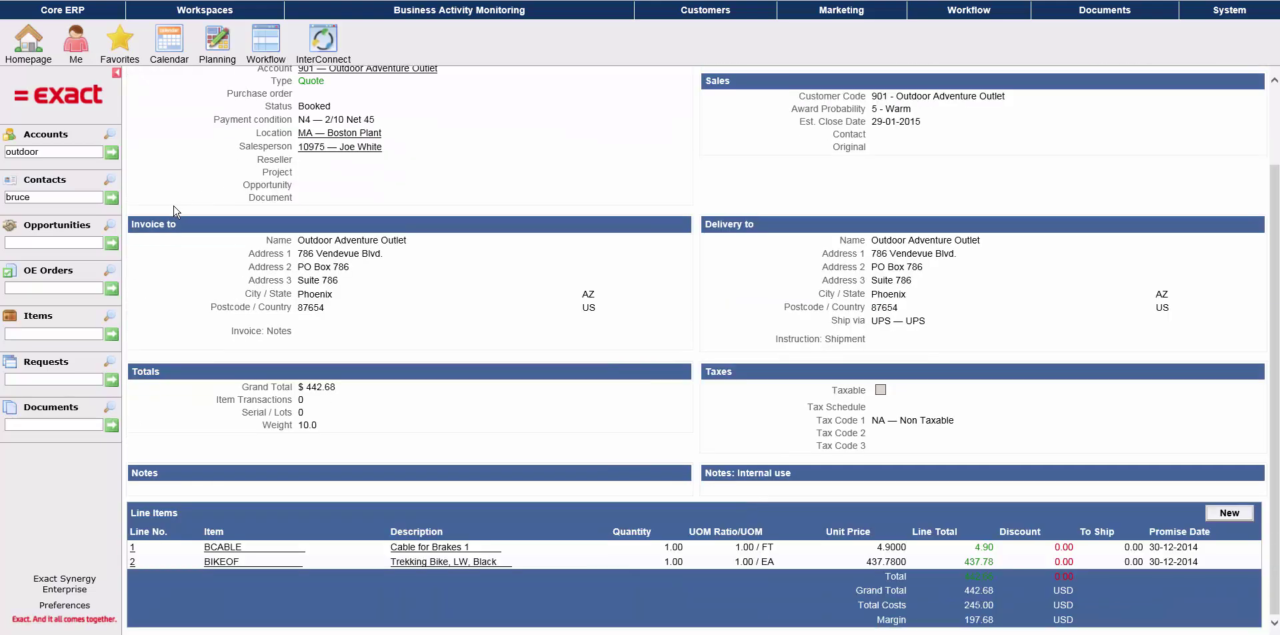
scroll(176, 212, "up", 3)
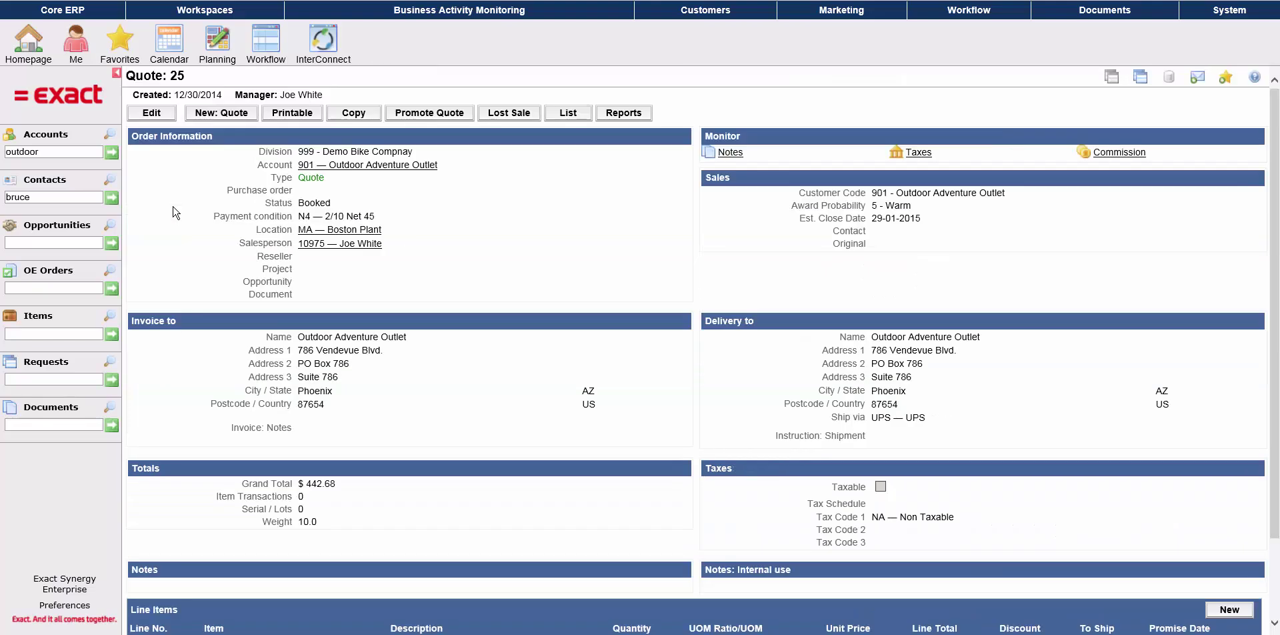
left_click(286, 117)
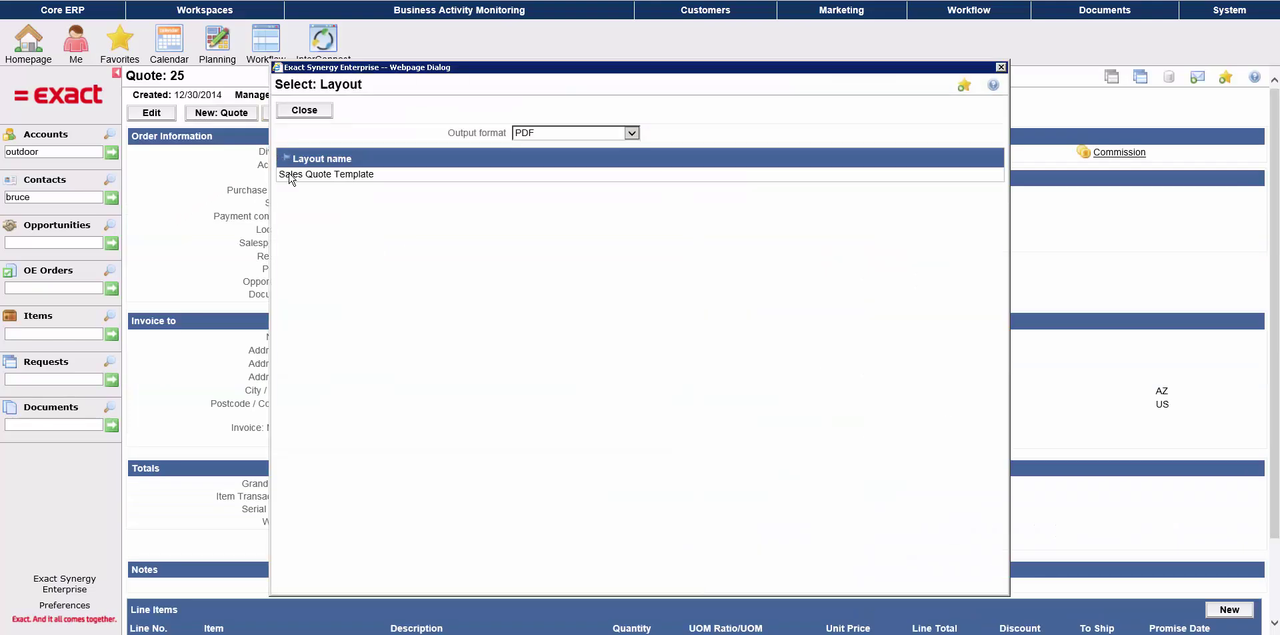
left_click(292, 176)
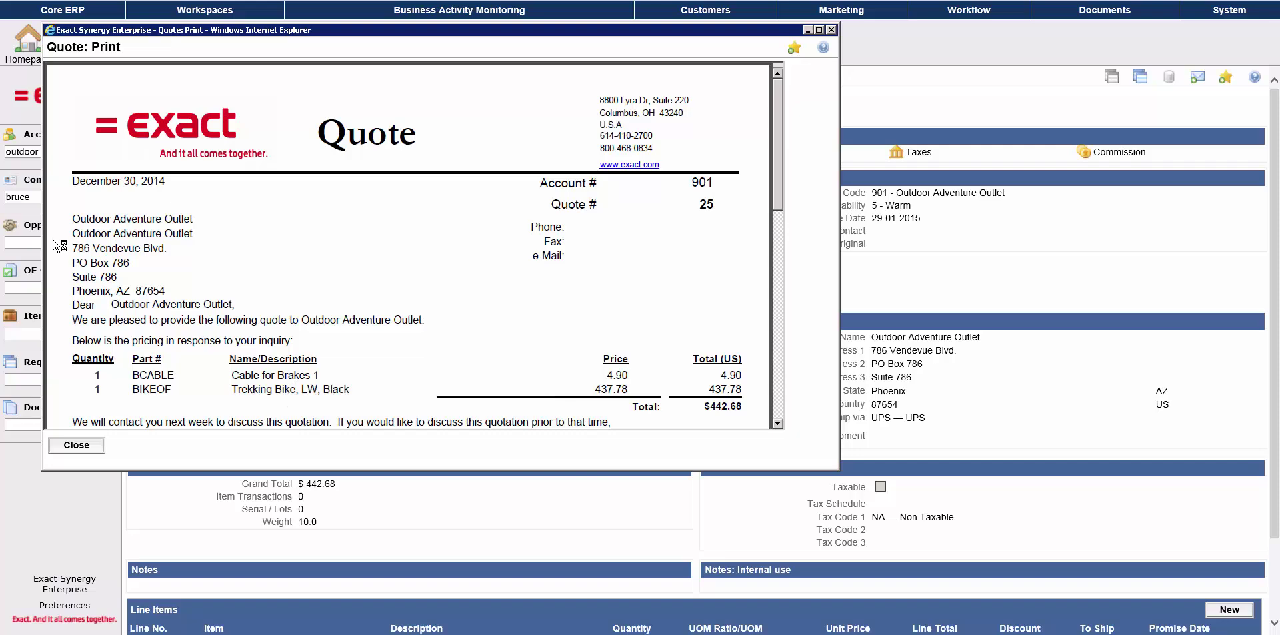
left_click(72, 445)
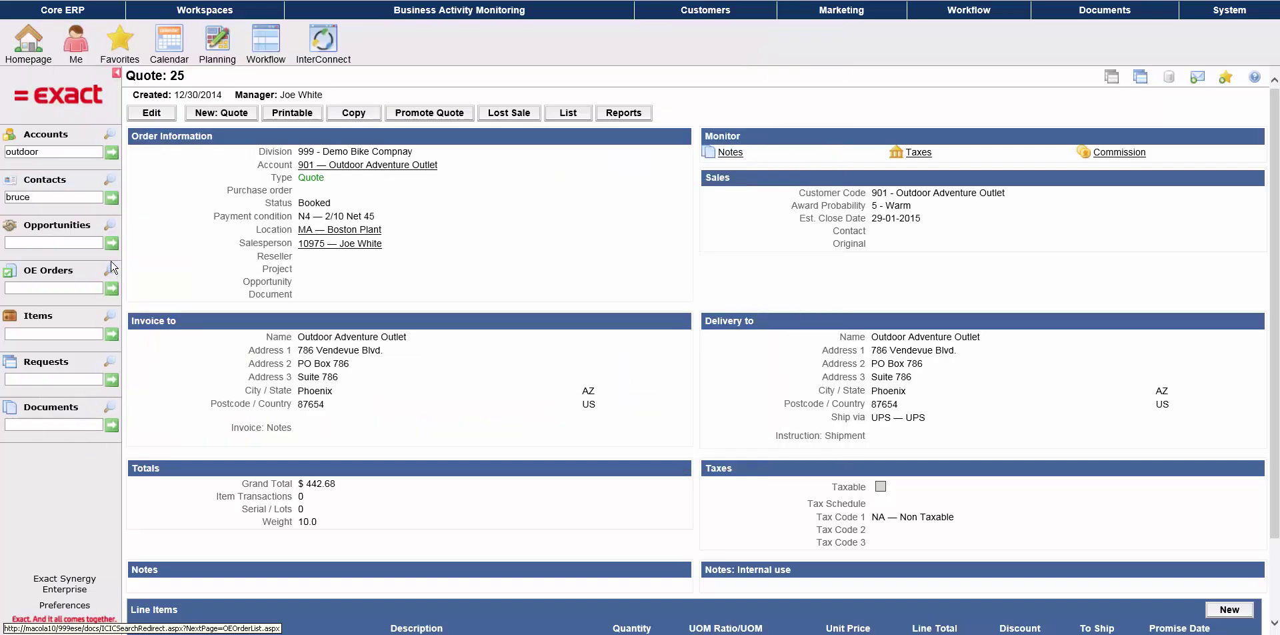
- Search accounts for active Prospects and Customers, listing the 21 matches
left_click(111, 135)
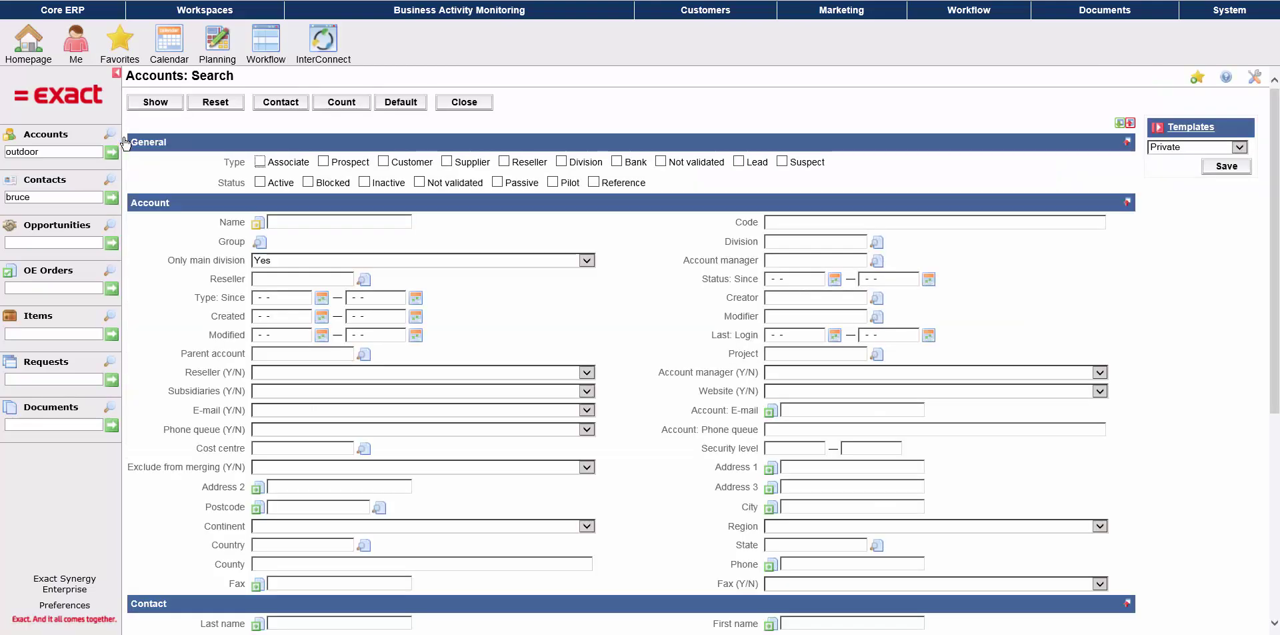
left_click(260, 182)
left_click(323, 161)
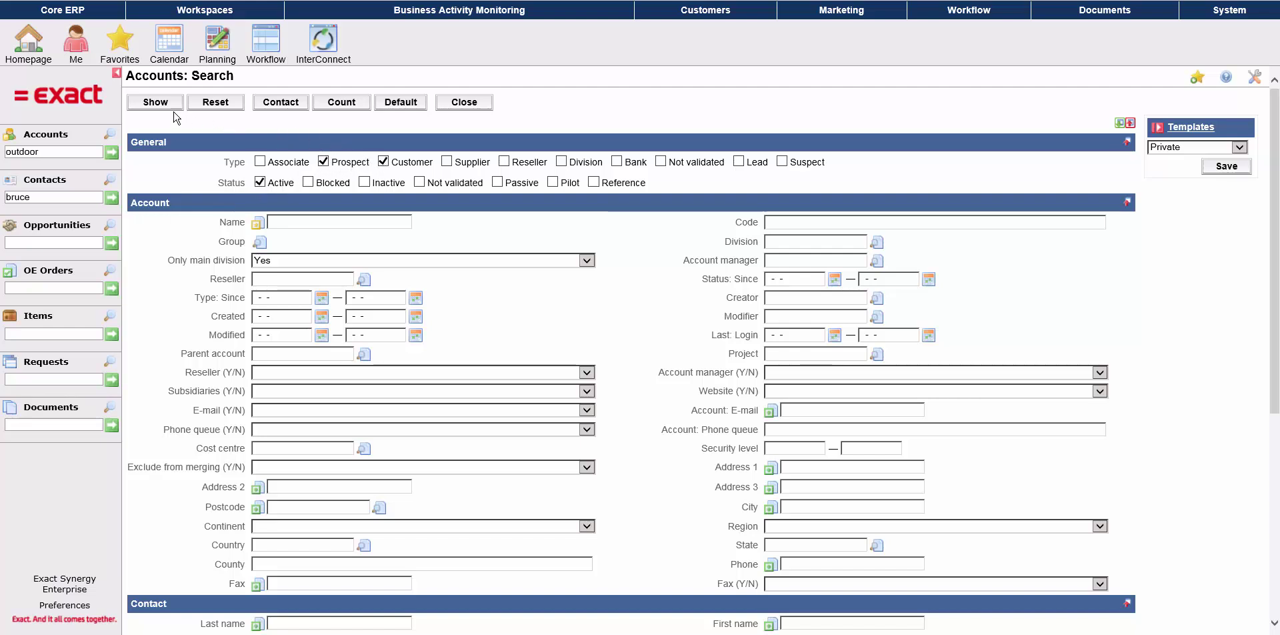
left_click(153, 110)
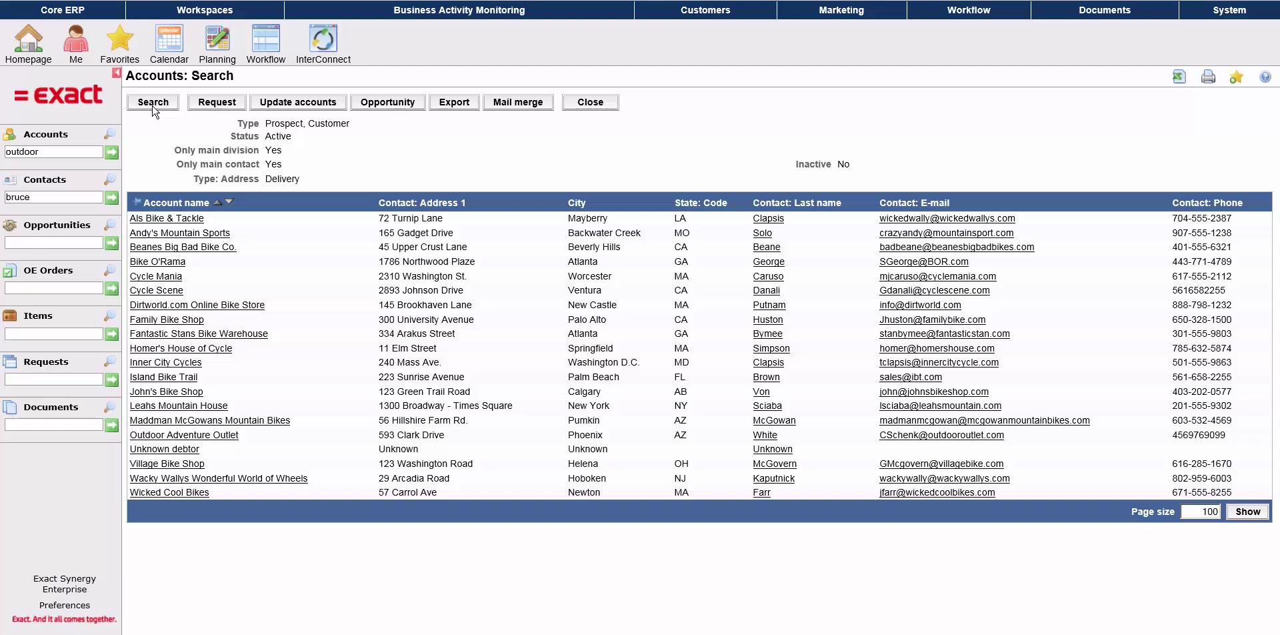
- Add Postcode and Country to the account search result columns and save the layout
left_click(153, 106)
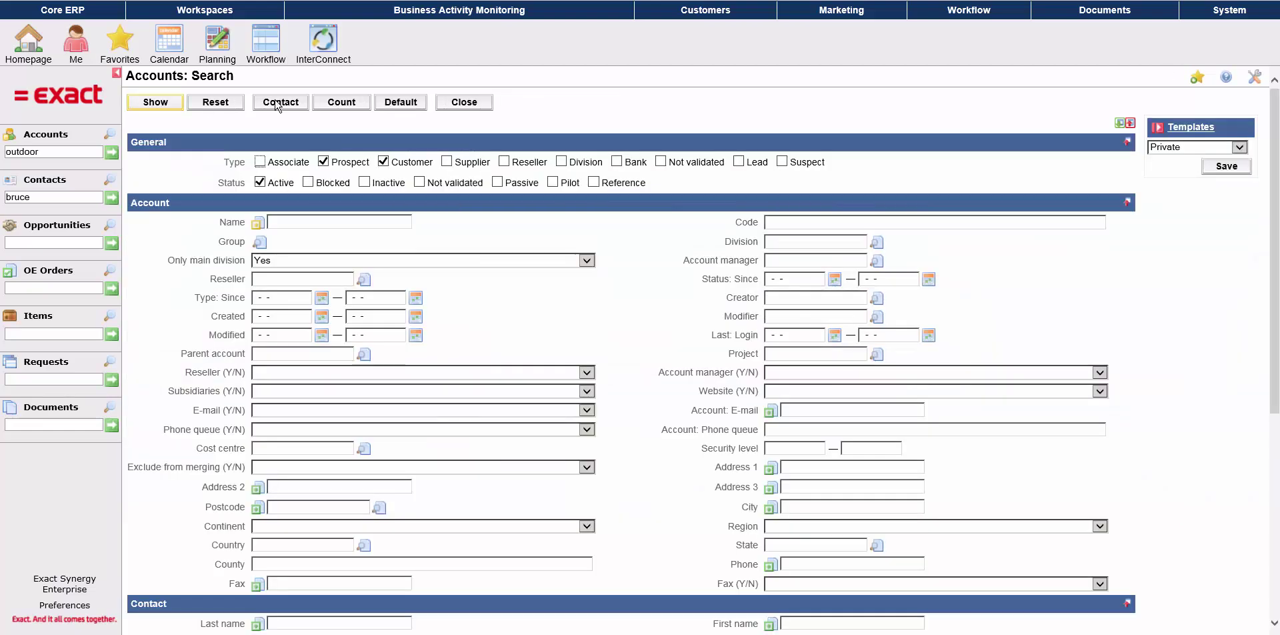
left_click(1254, 79)
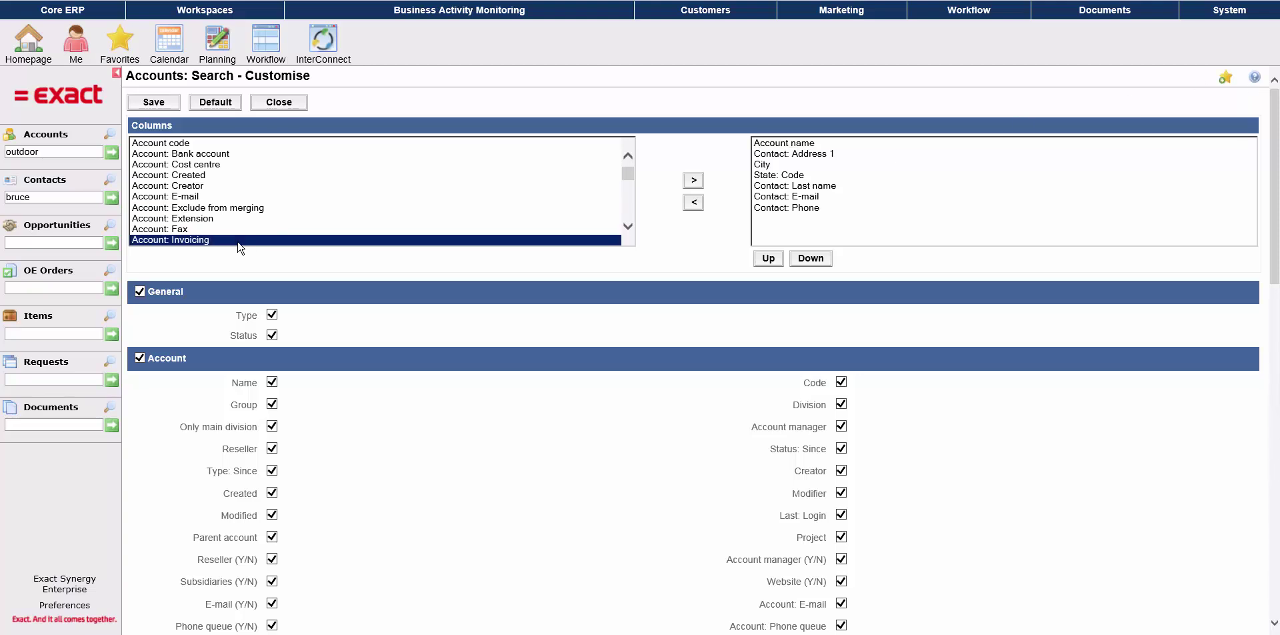
scroll(240, 248, "down", 5)
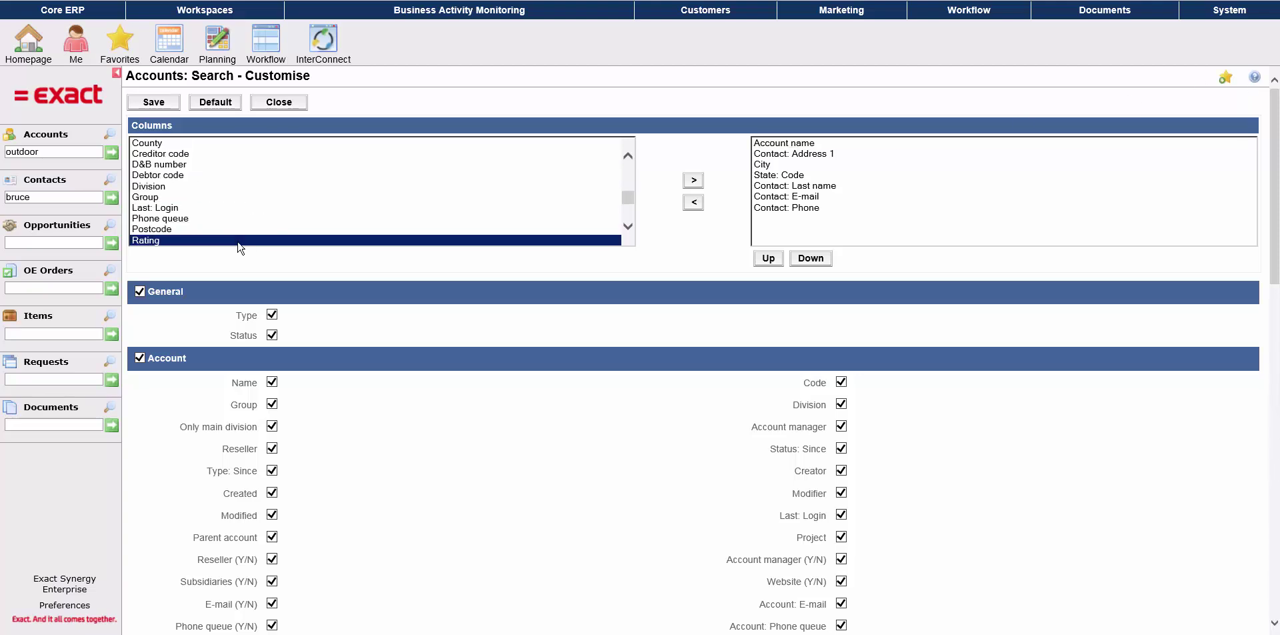
key("Up")
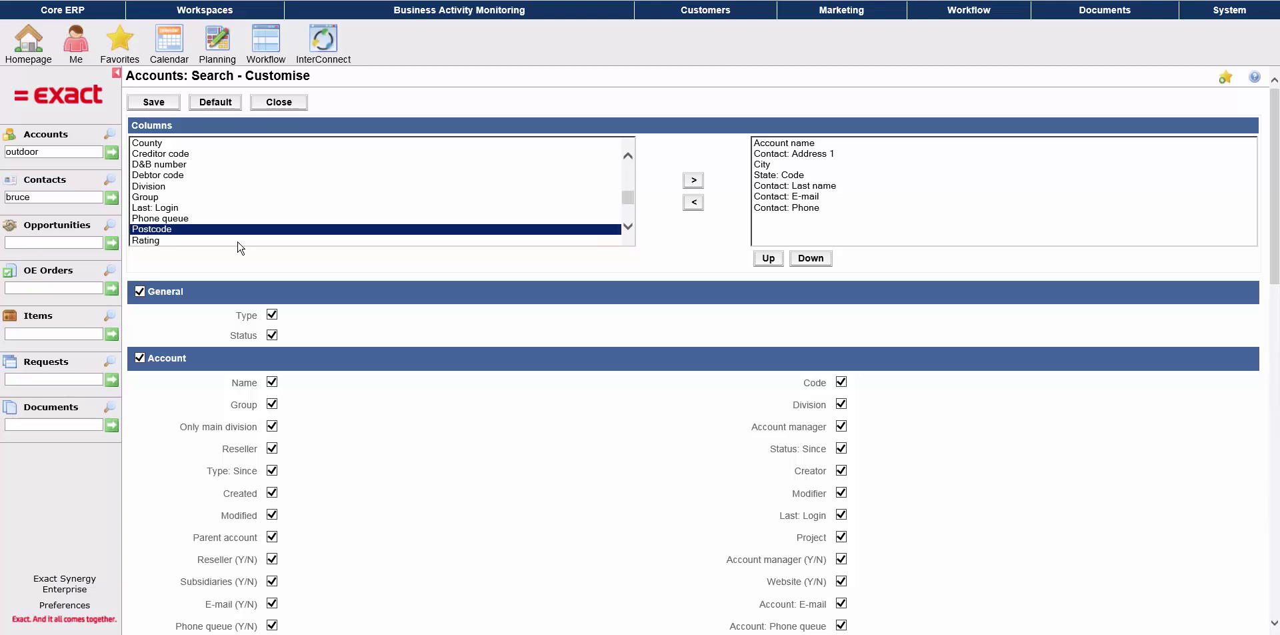
double_click(243, 229)
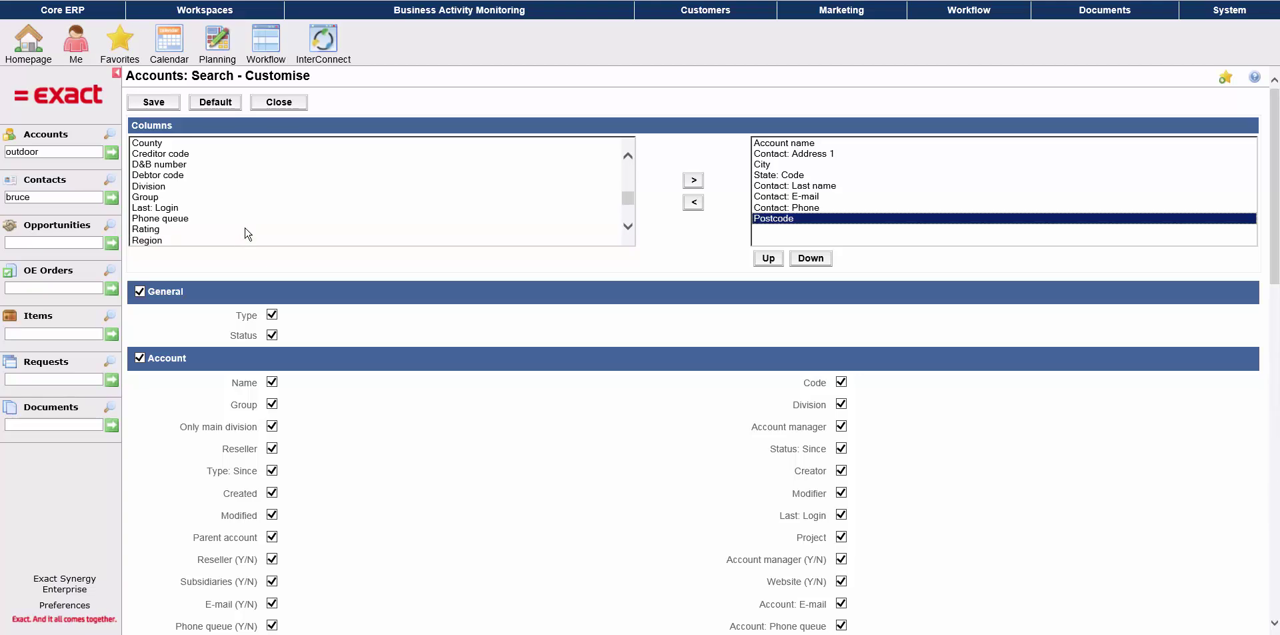
double_click(179, 208)
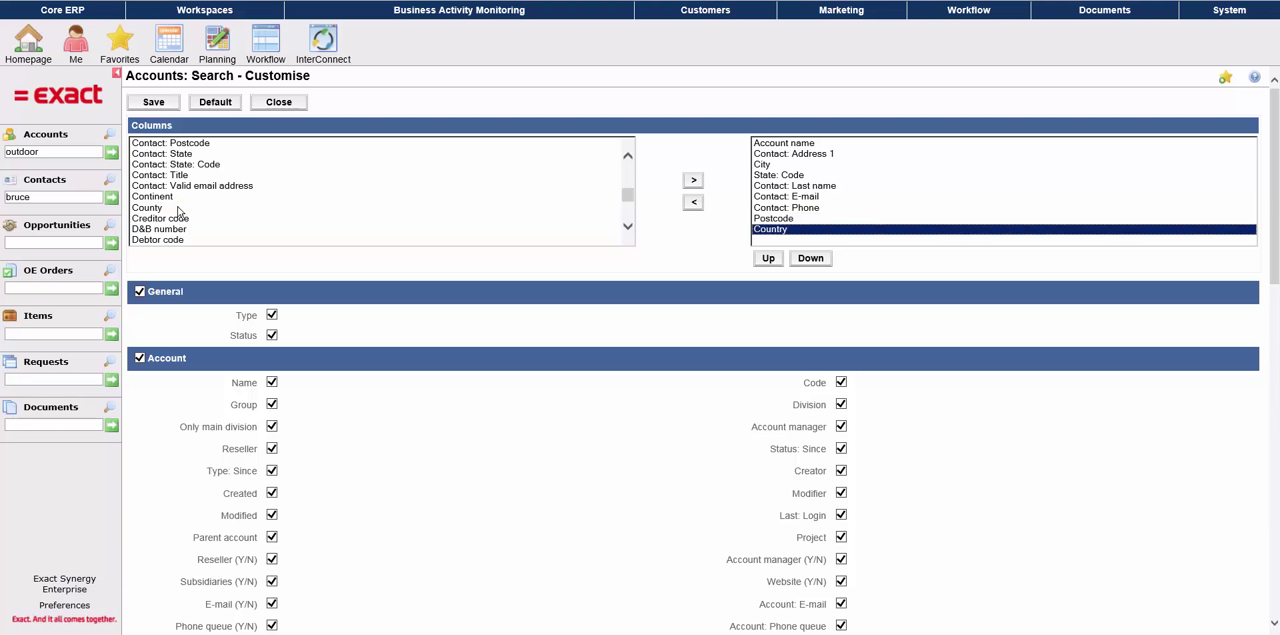
key("alt+s")
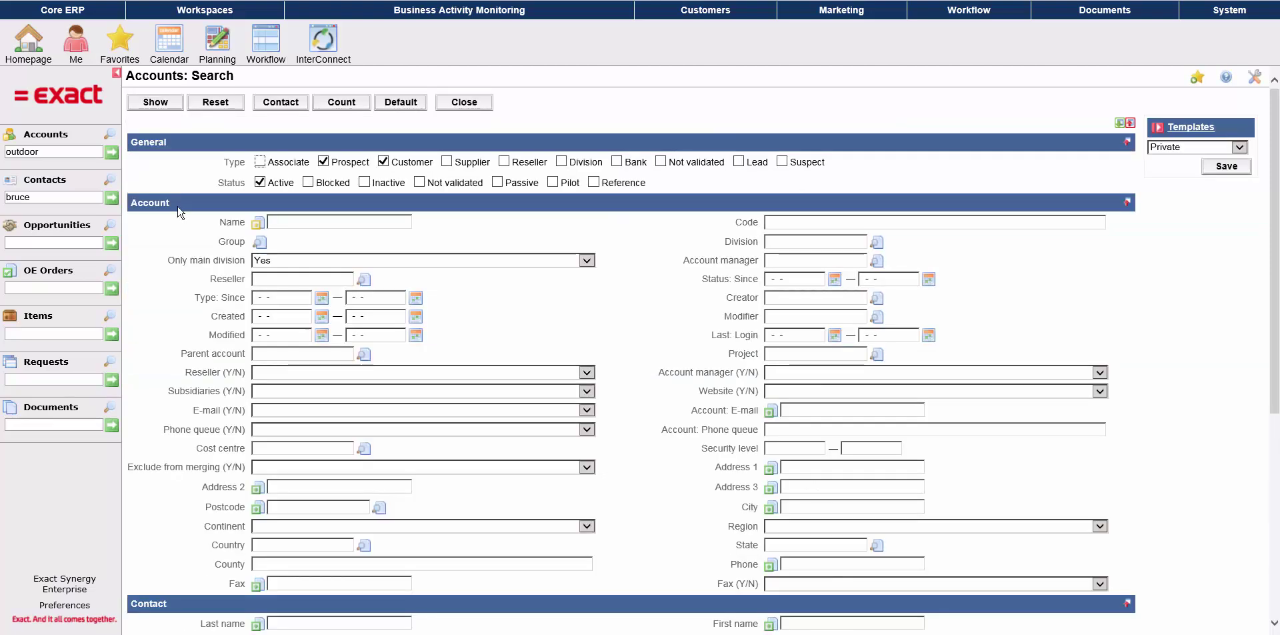
- Bulk-update all 20 found accounts to Sector Retail
left_click(147, 107)
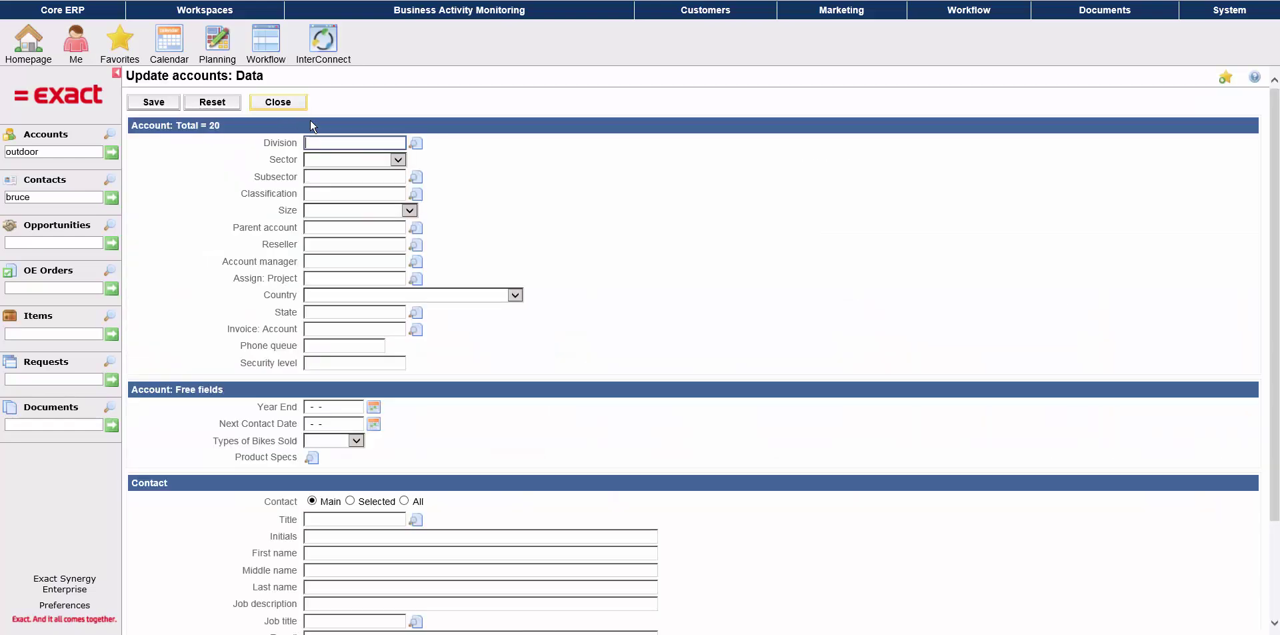
left_click(398, 161)
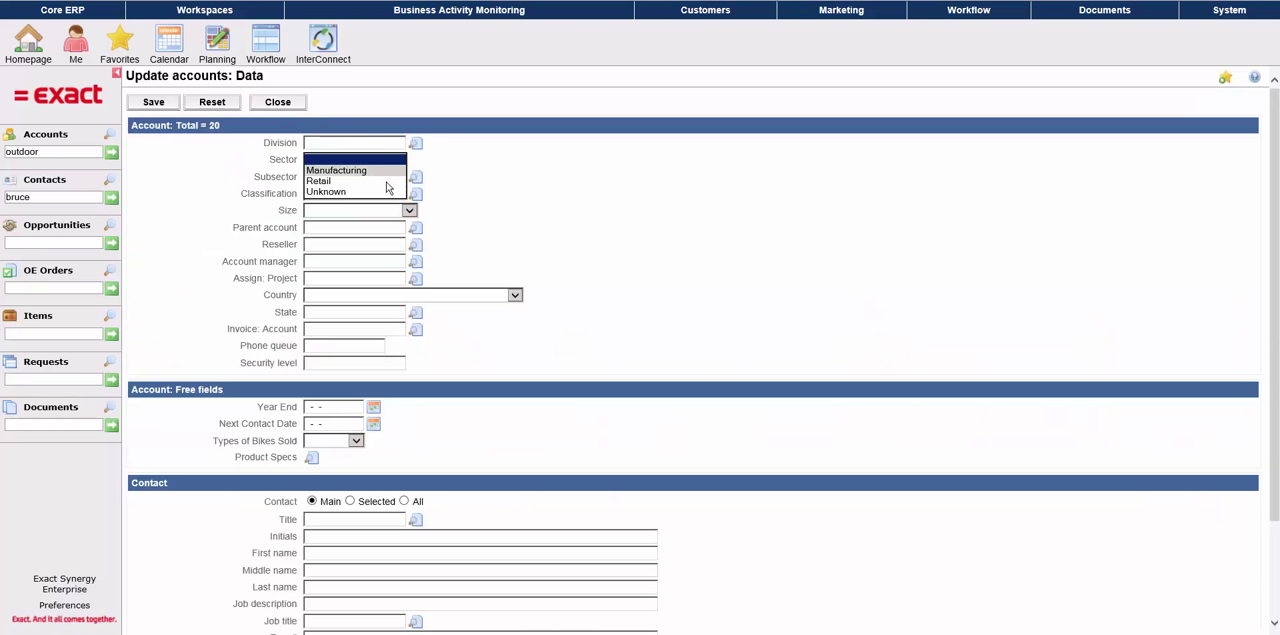
left_click(336, 182)
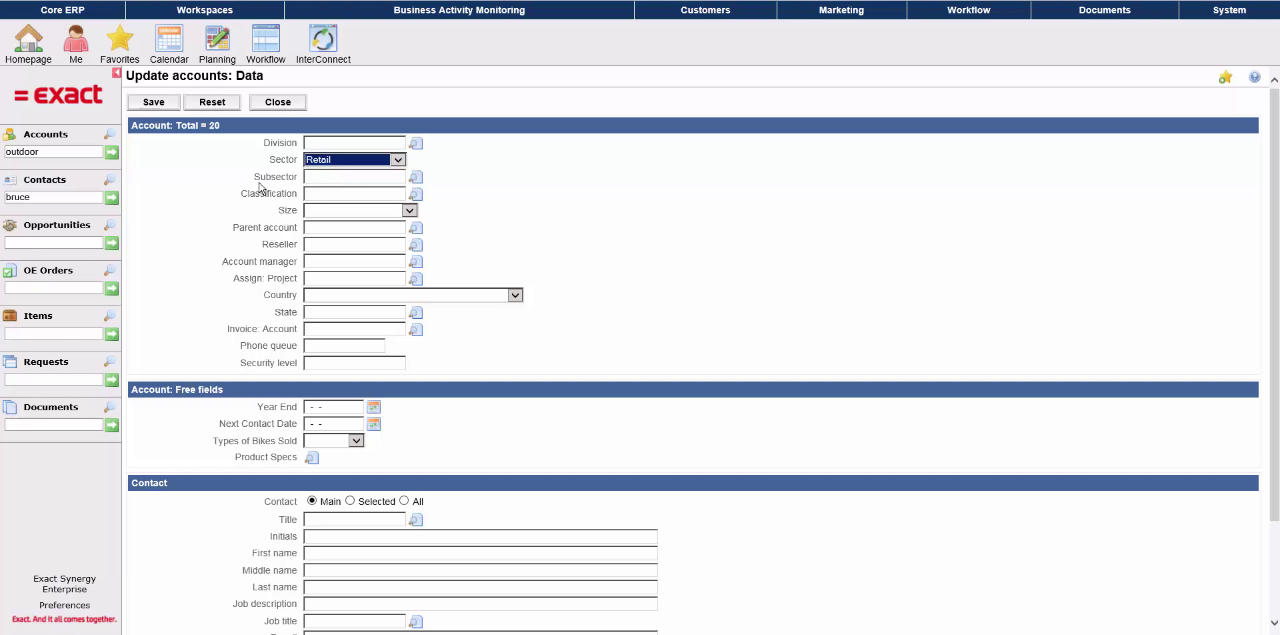
left_click(153, 102)
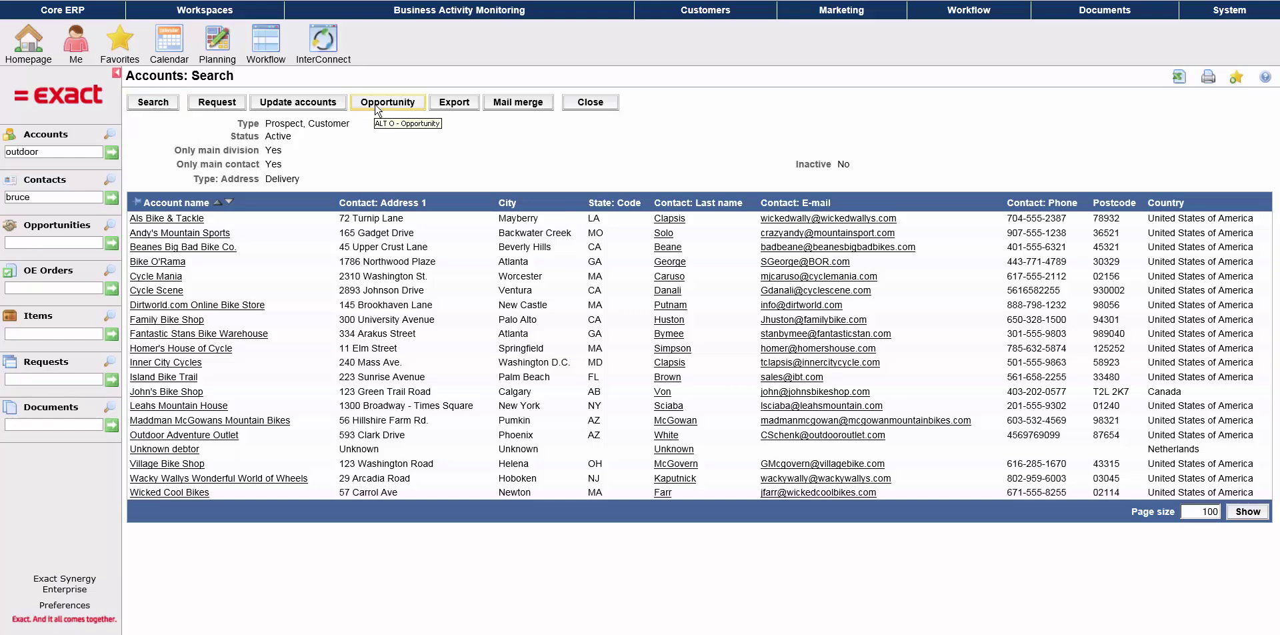
- Export the accounts with Postal addresses under subject 'customers' and download CRMSearch.xls
left_click(454, 102)
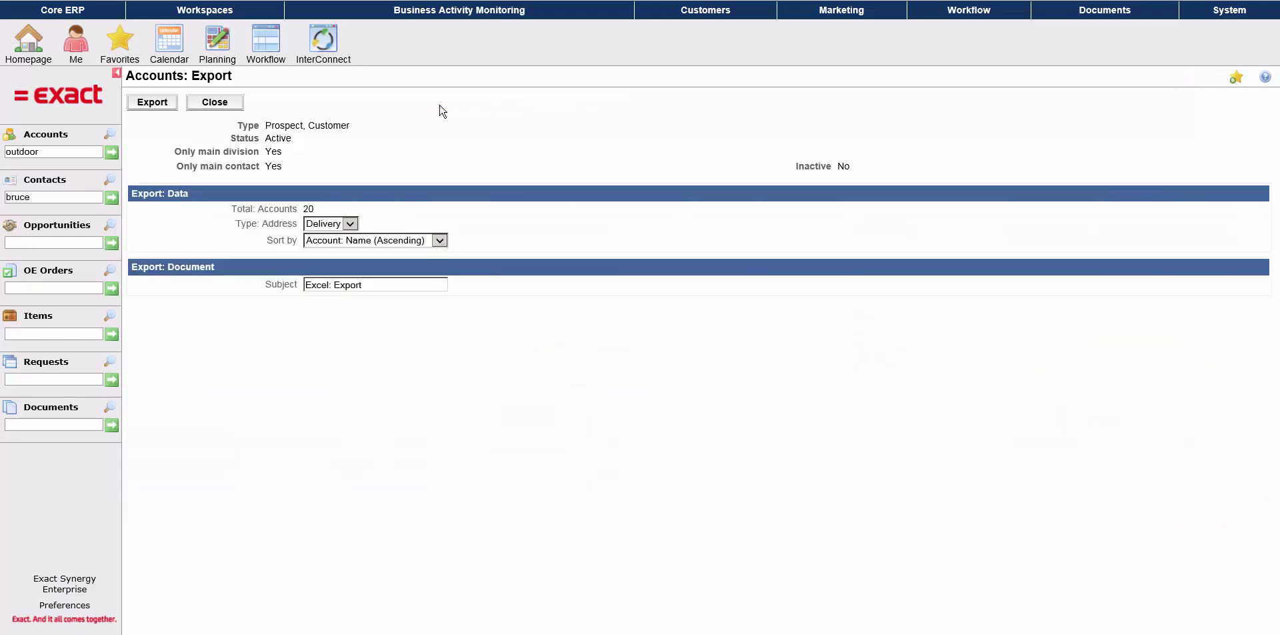
left_click(351, 224)
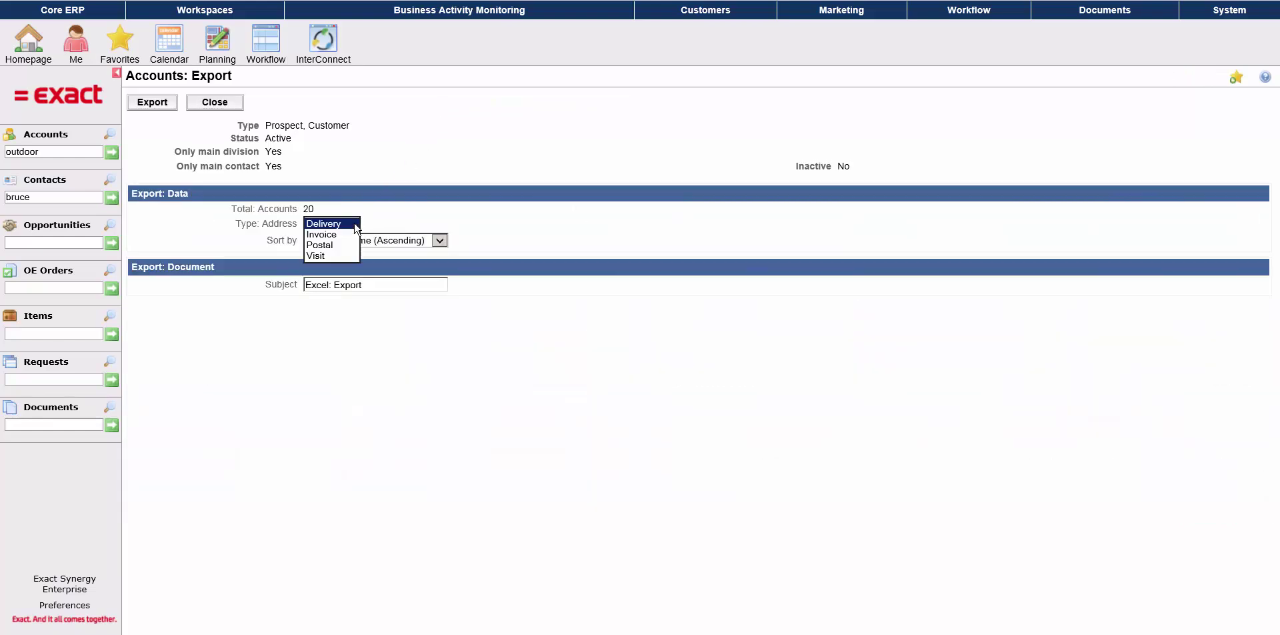
left_click(343, 245)
left_click(374, 285)
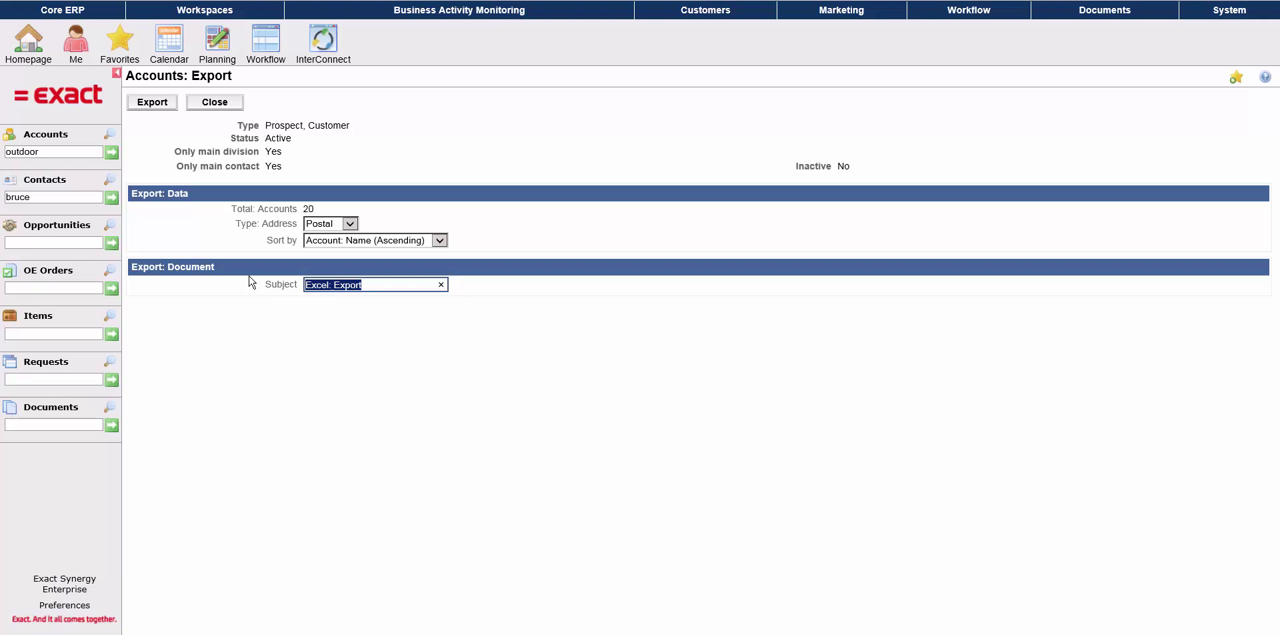
type("customers")
left_click(148, 108)
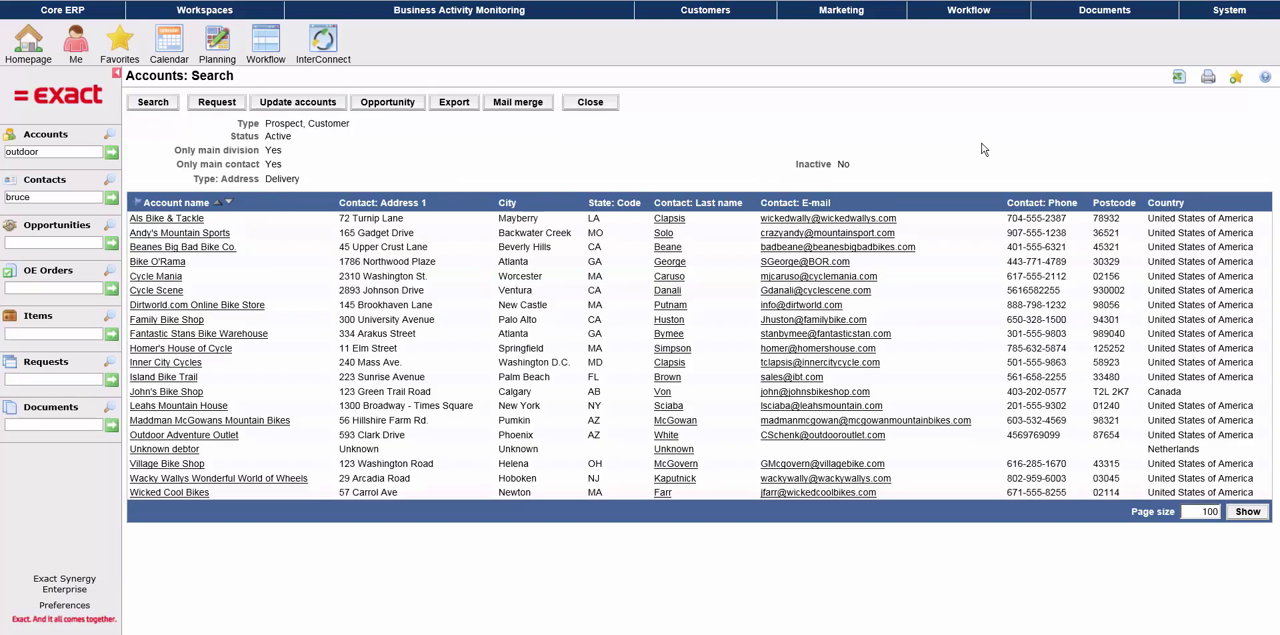
left_click(1179, 78)
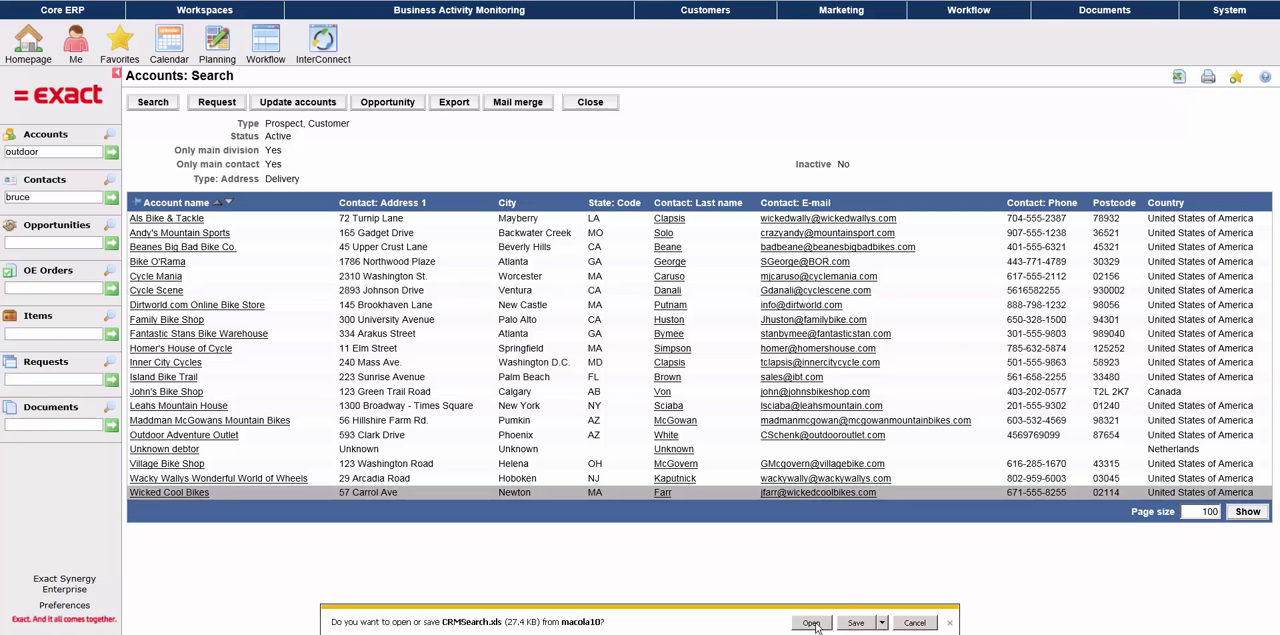
- Open CRMSearch.xls in Excel to review the 20 accounts, then return to the browser
left_click(812, 621)
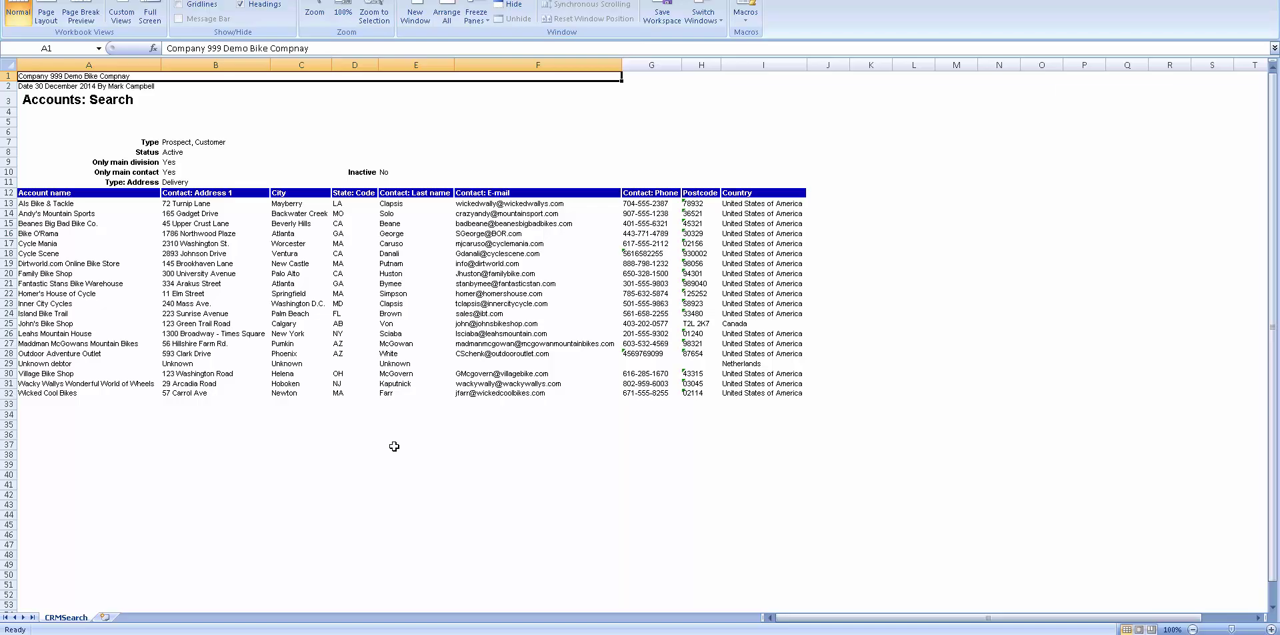
key("alt+Tab")
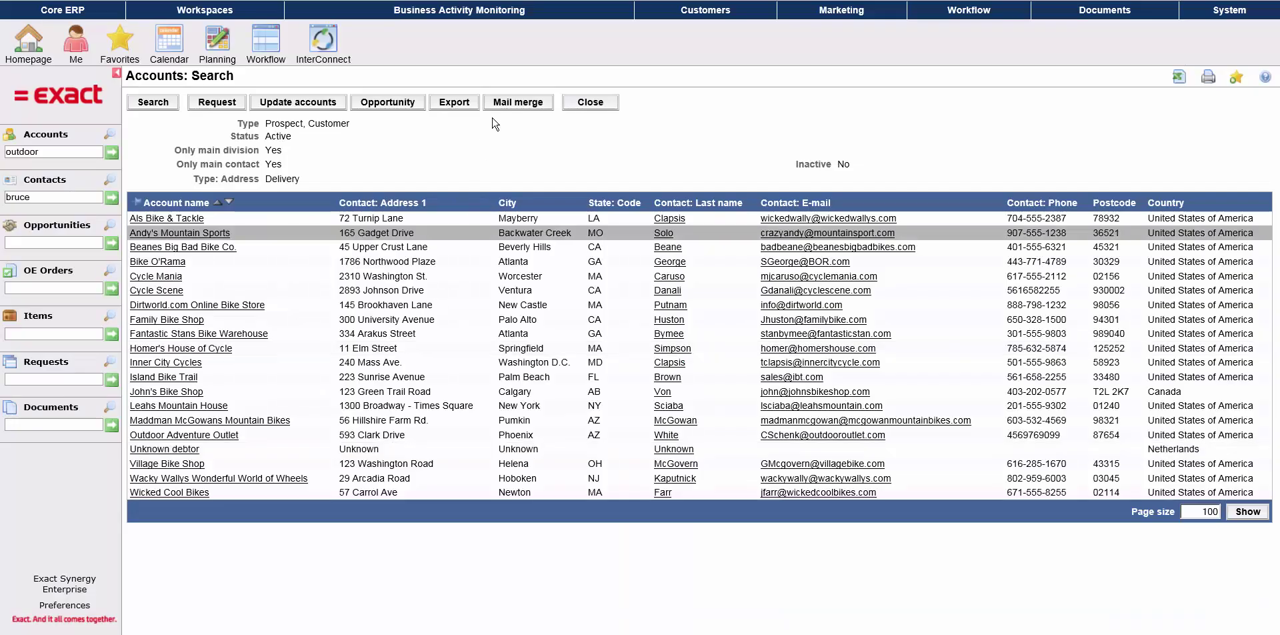
- Start a 'Thank You' mail merge addressed to Contact (Main), with Save: Documents ticked
left_click(510, 107)
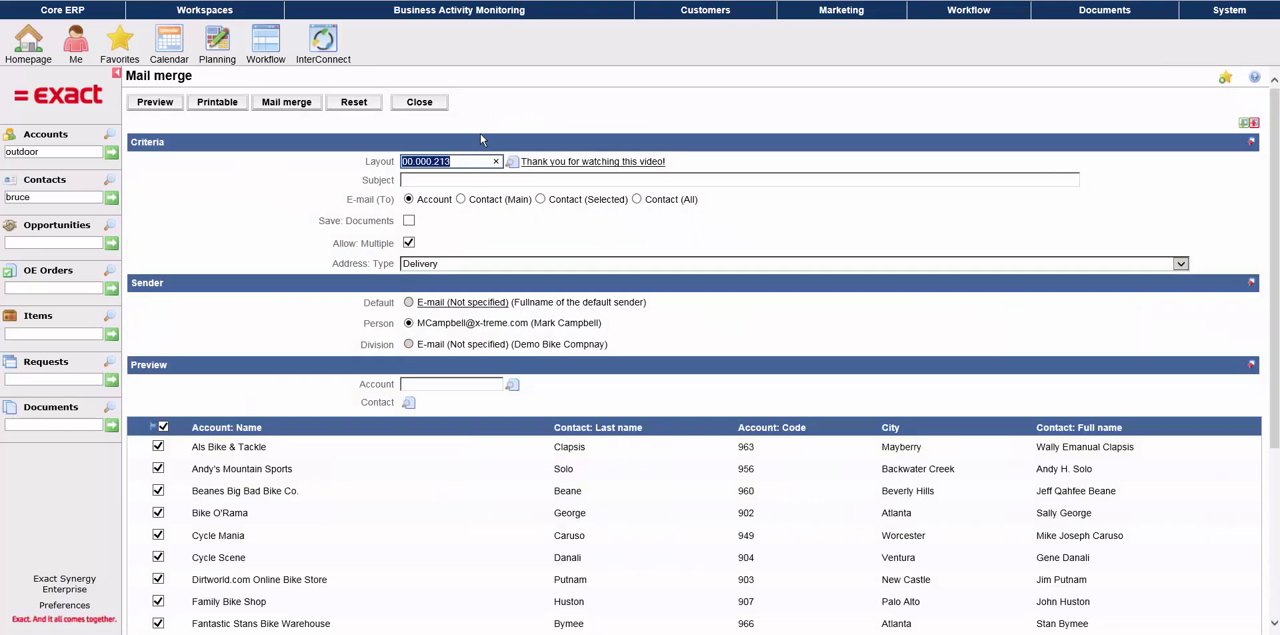
left_click(454, 179)
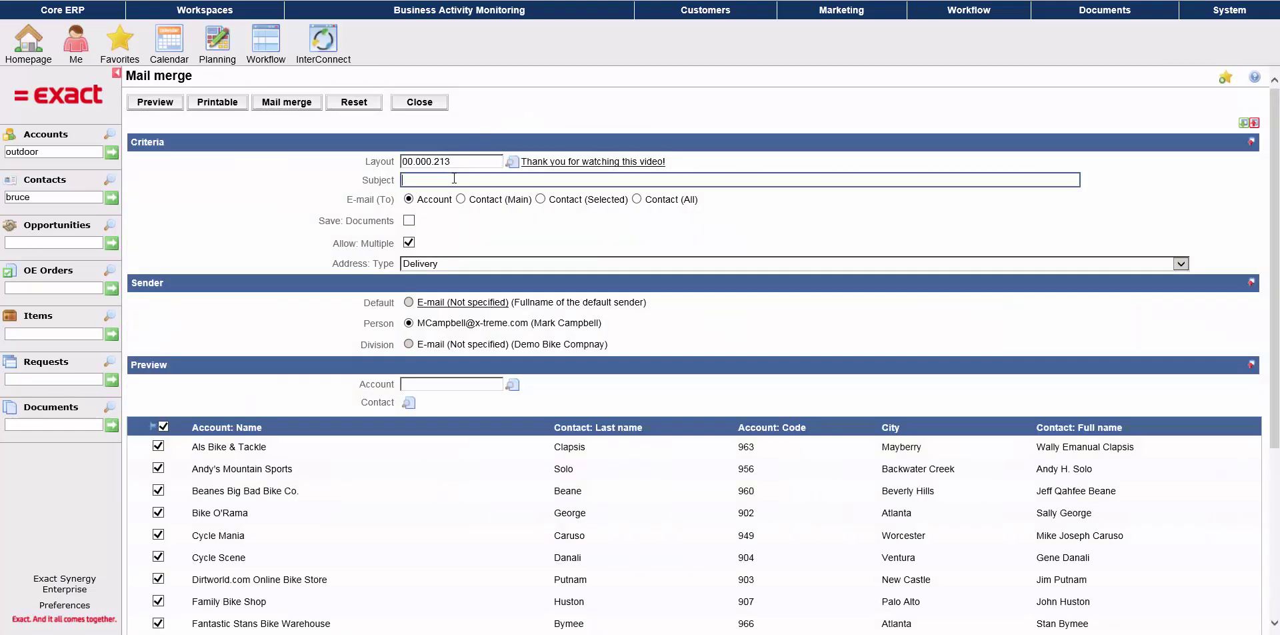
type("Thank You")
left_click(459, 200)
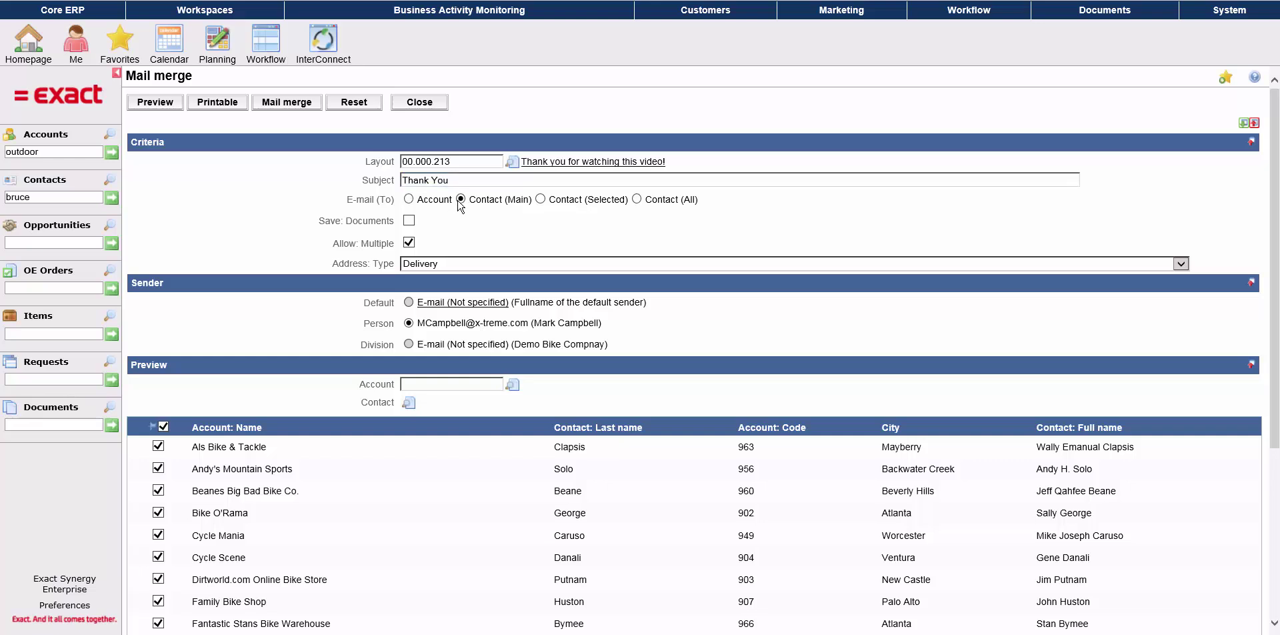
left_click(410, 222)
- Limit the merge to Andy's Mountain Sports, Beanes Big Bad Bike Co. and Bike O'Rama, then generate printable letters
left_click(163, 426)
left_click(158, 468)
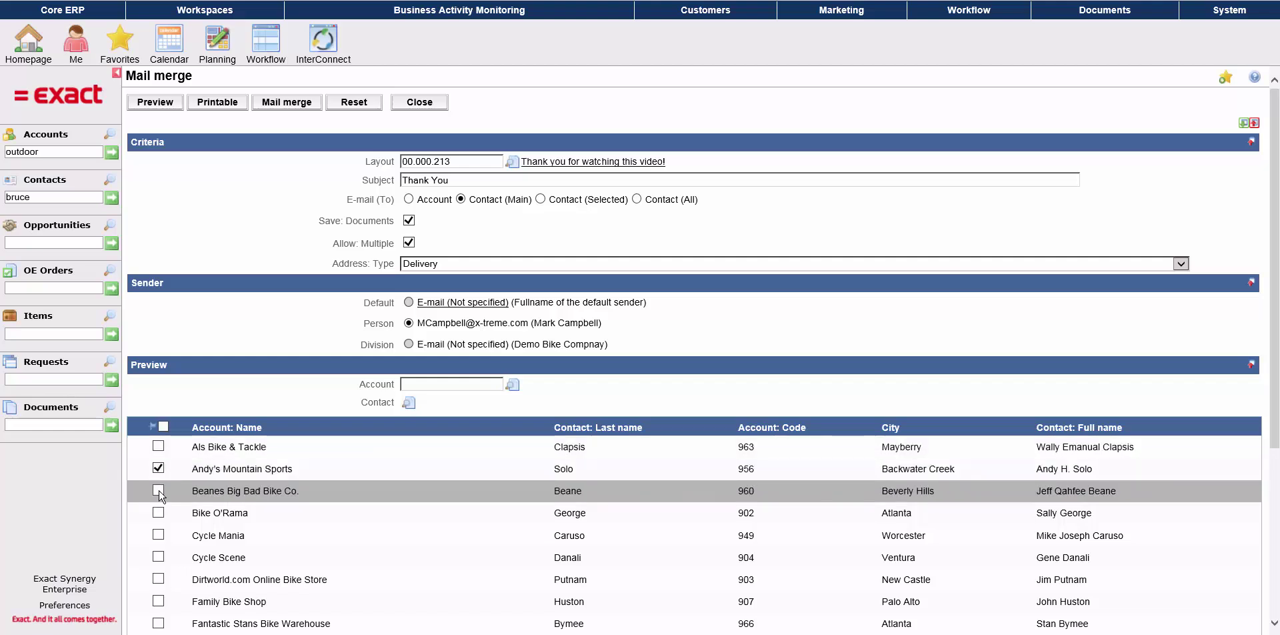
left_click(158, 490)
left_click(158, 511)
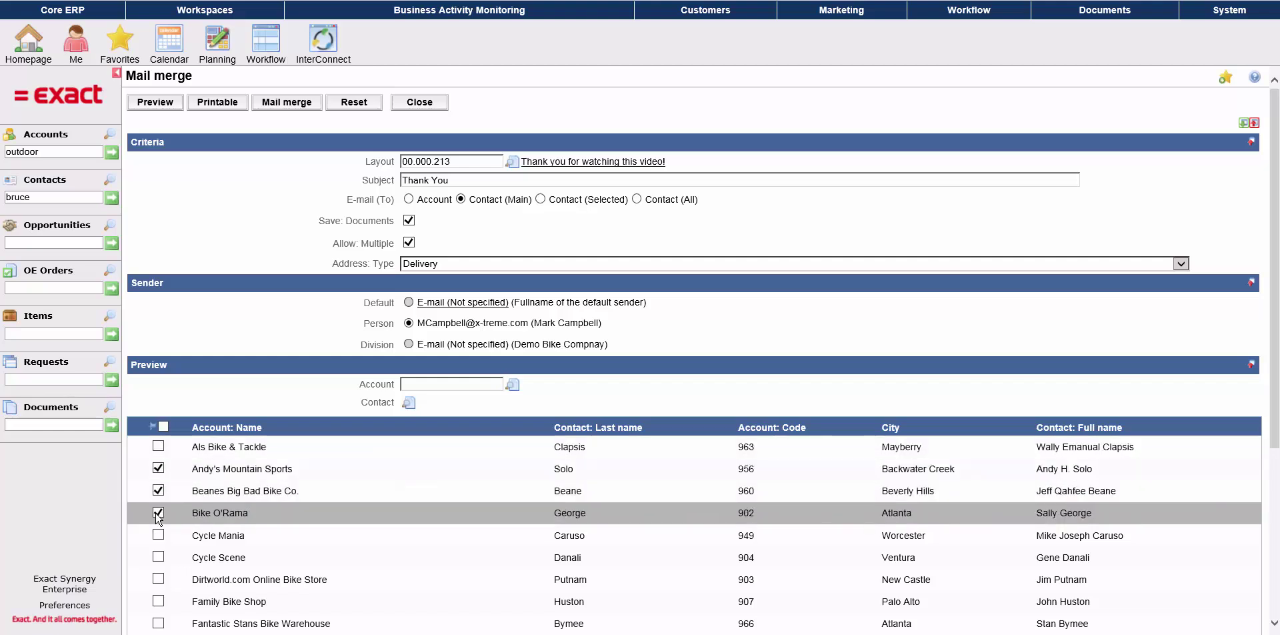
left_click(207, 107)
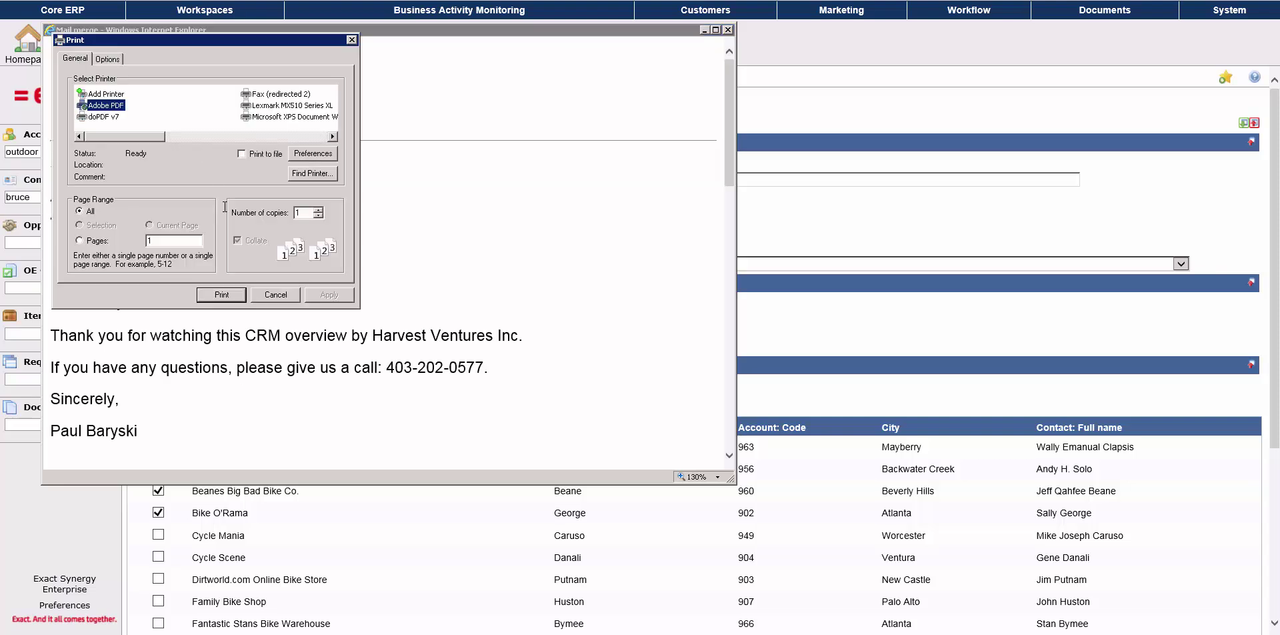
- Dismiss the print prompt and scroll through the three Thank You letters
left_click(274, 295)
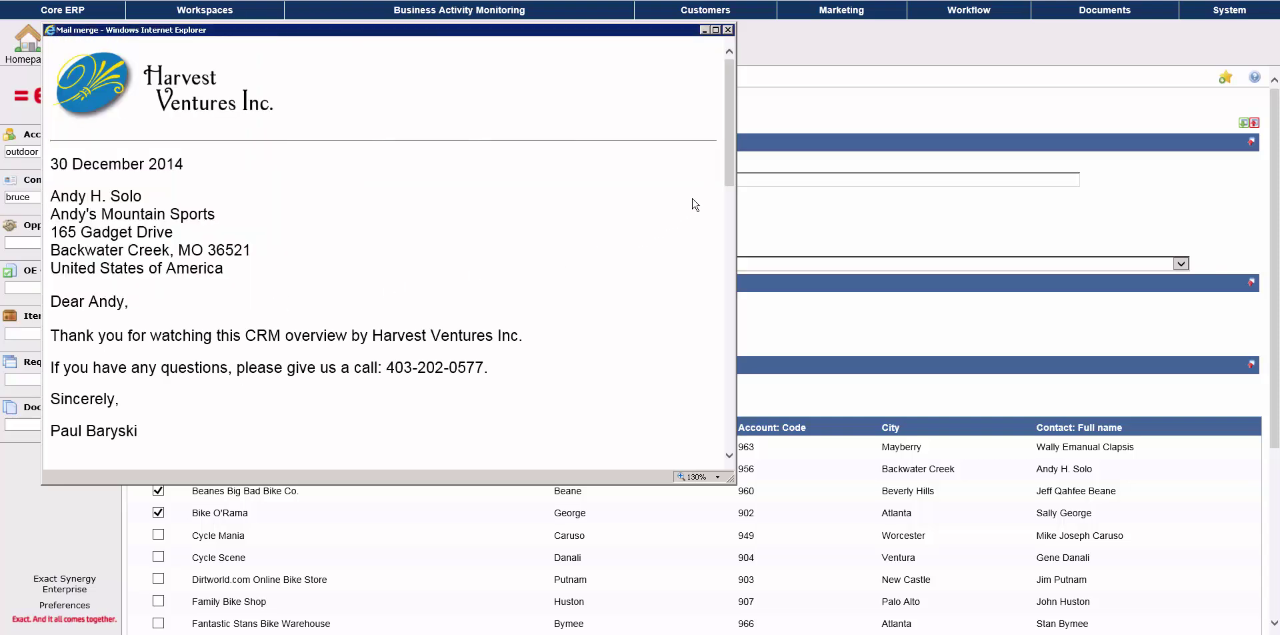
left_click_drag(730, 173, 740, 470)
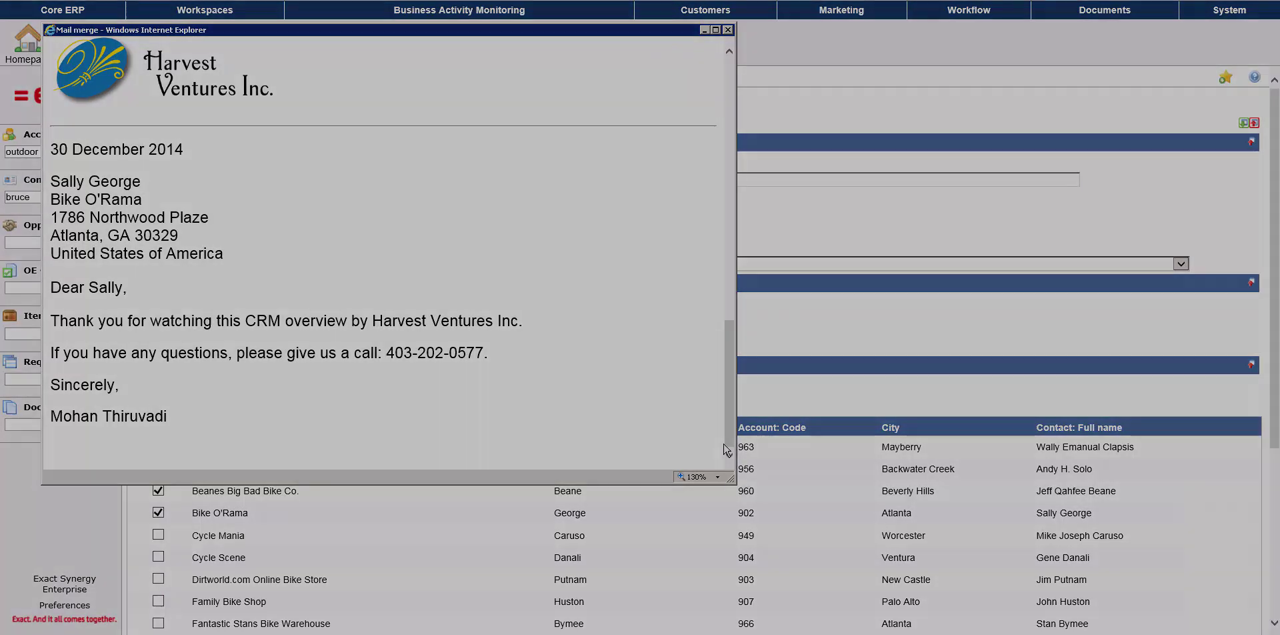